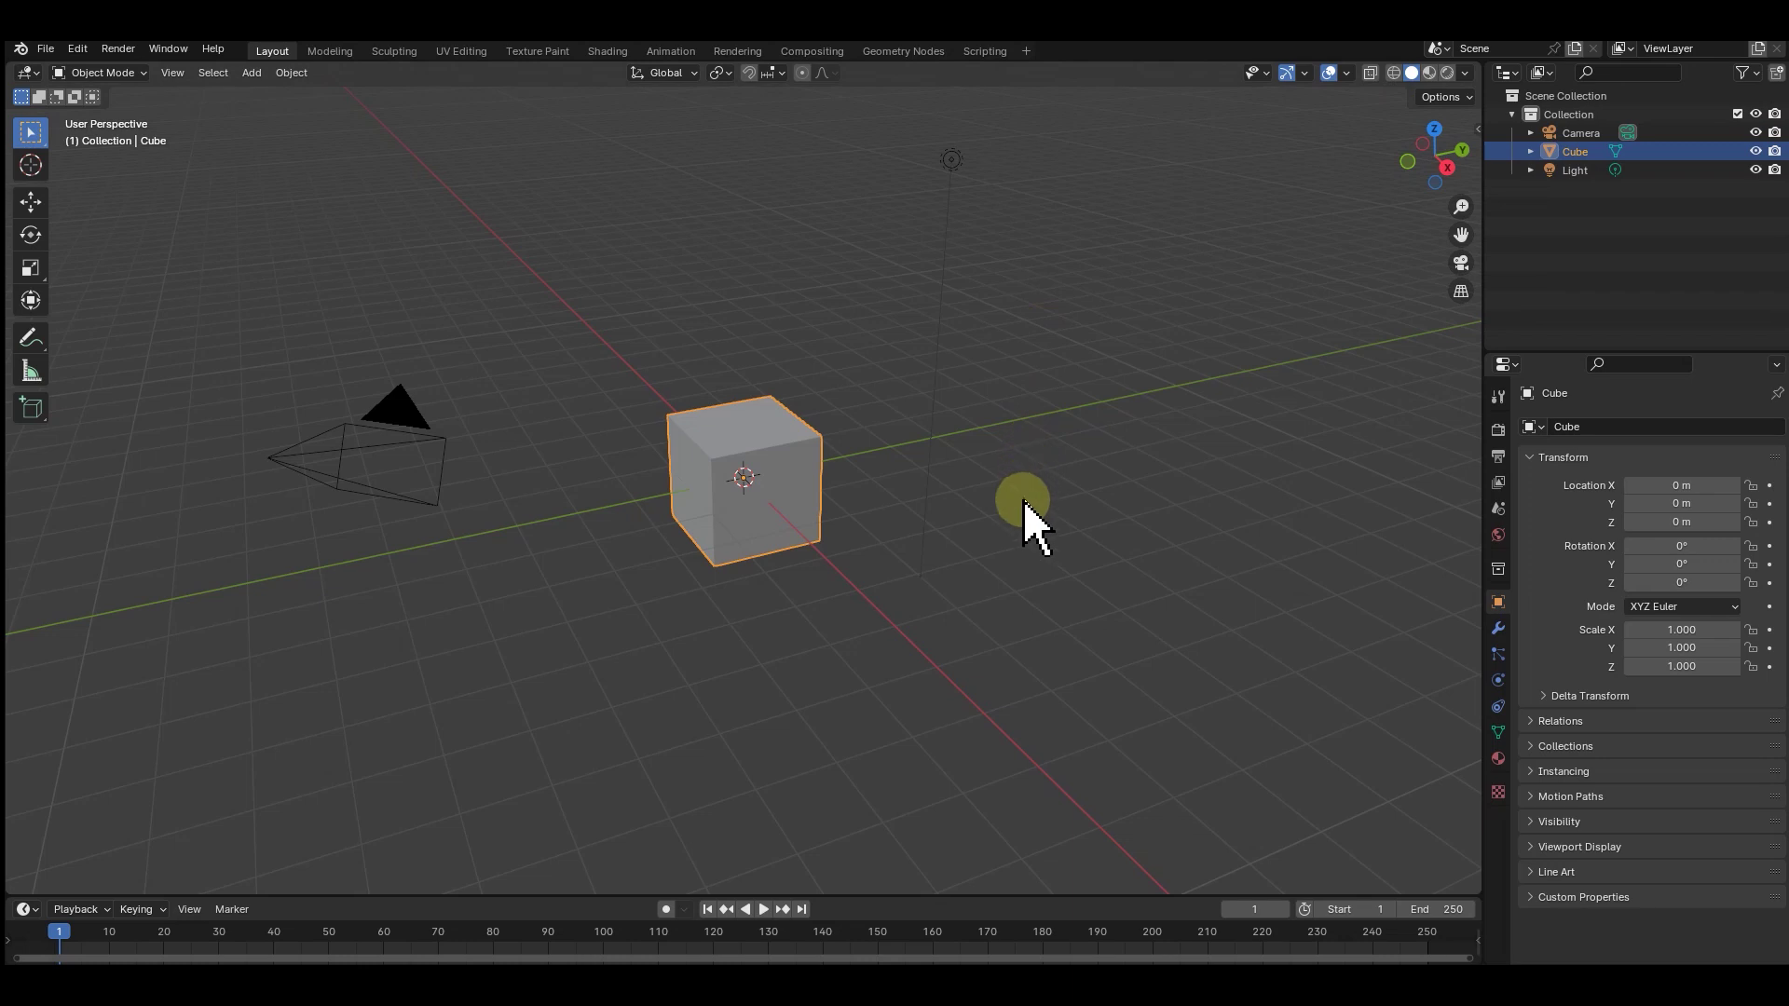
Orbit the viewport slightly to look at the default cube from a new angle.
{"action": "mouse_move", "coordinate": [1023, 500]}
{"action": "middle_mouse_down"}
{"action": "mouse_move", "coordinate": [951, 517]}
{"action": "mouse_move", "coordinate": [990, 504]}
{"action": "middle_mouse_up"}
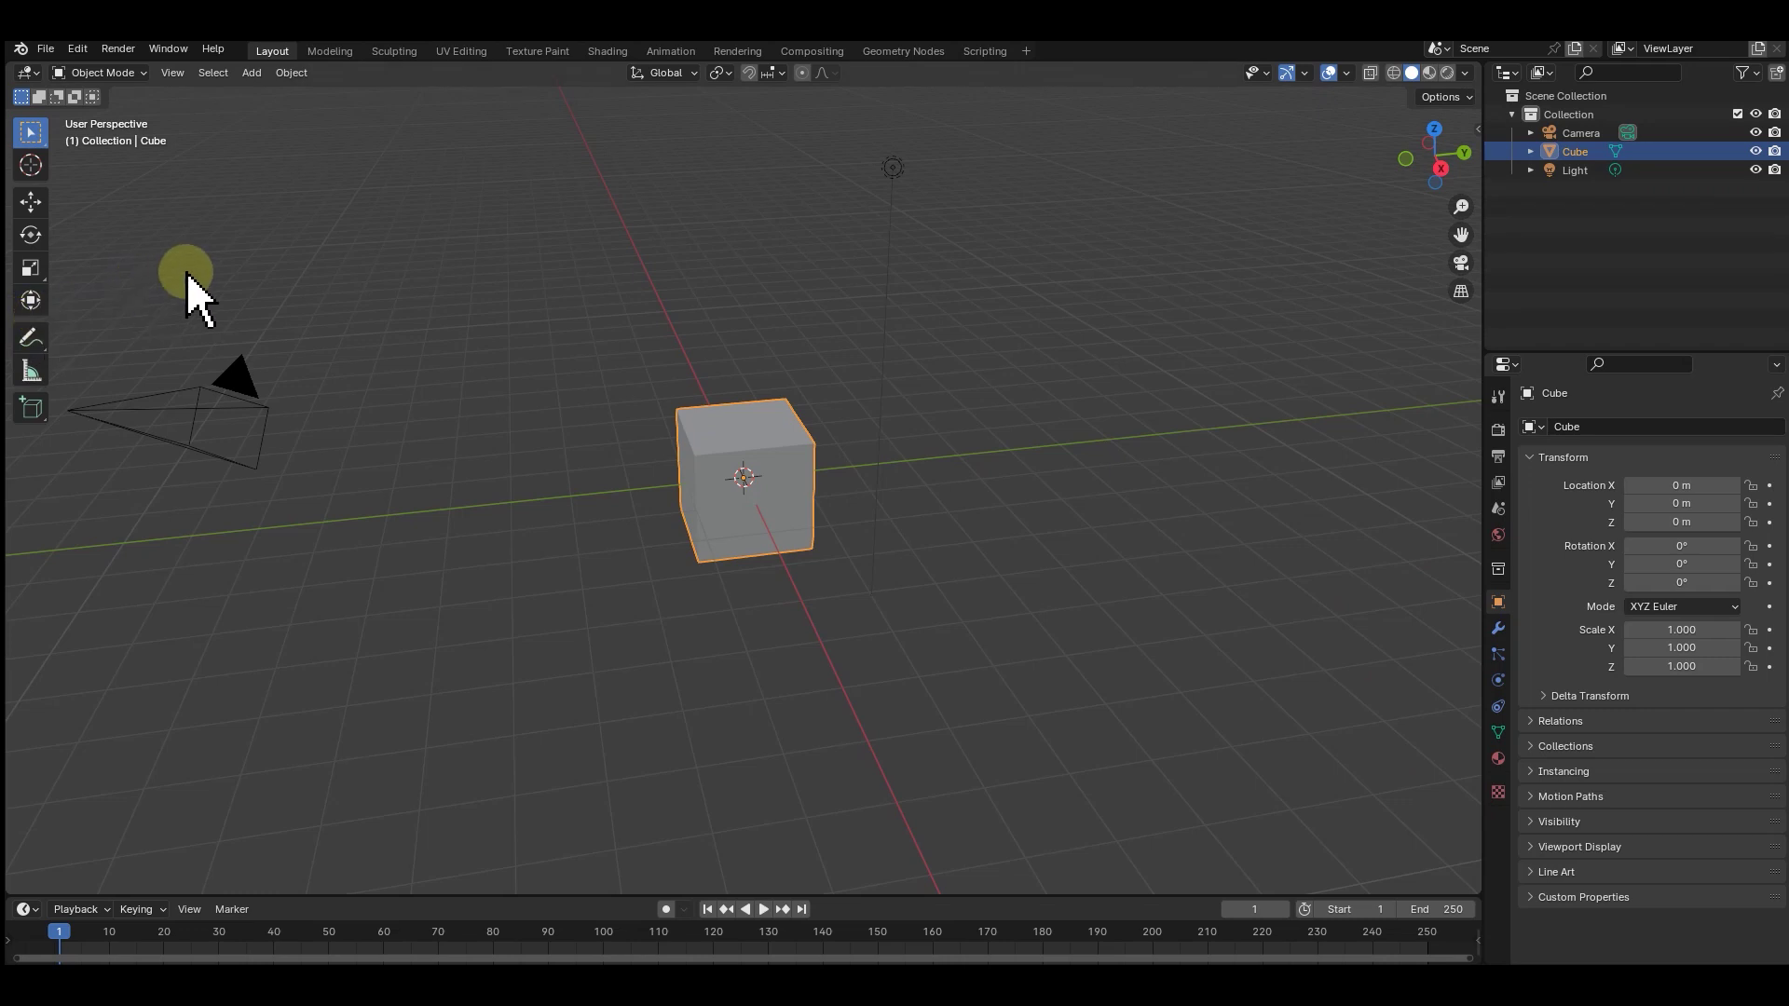
Move the cube off the origin to about X −0.19, Y −0.11, Z 0.34 m.
{"action": "left_click", "coordinate": [44, 205]}
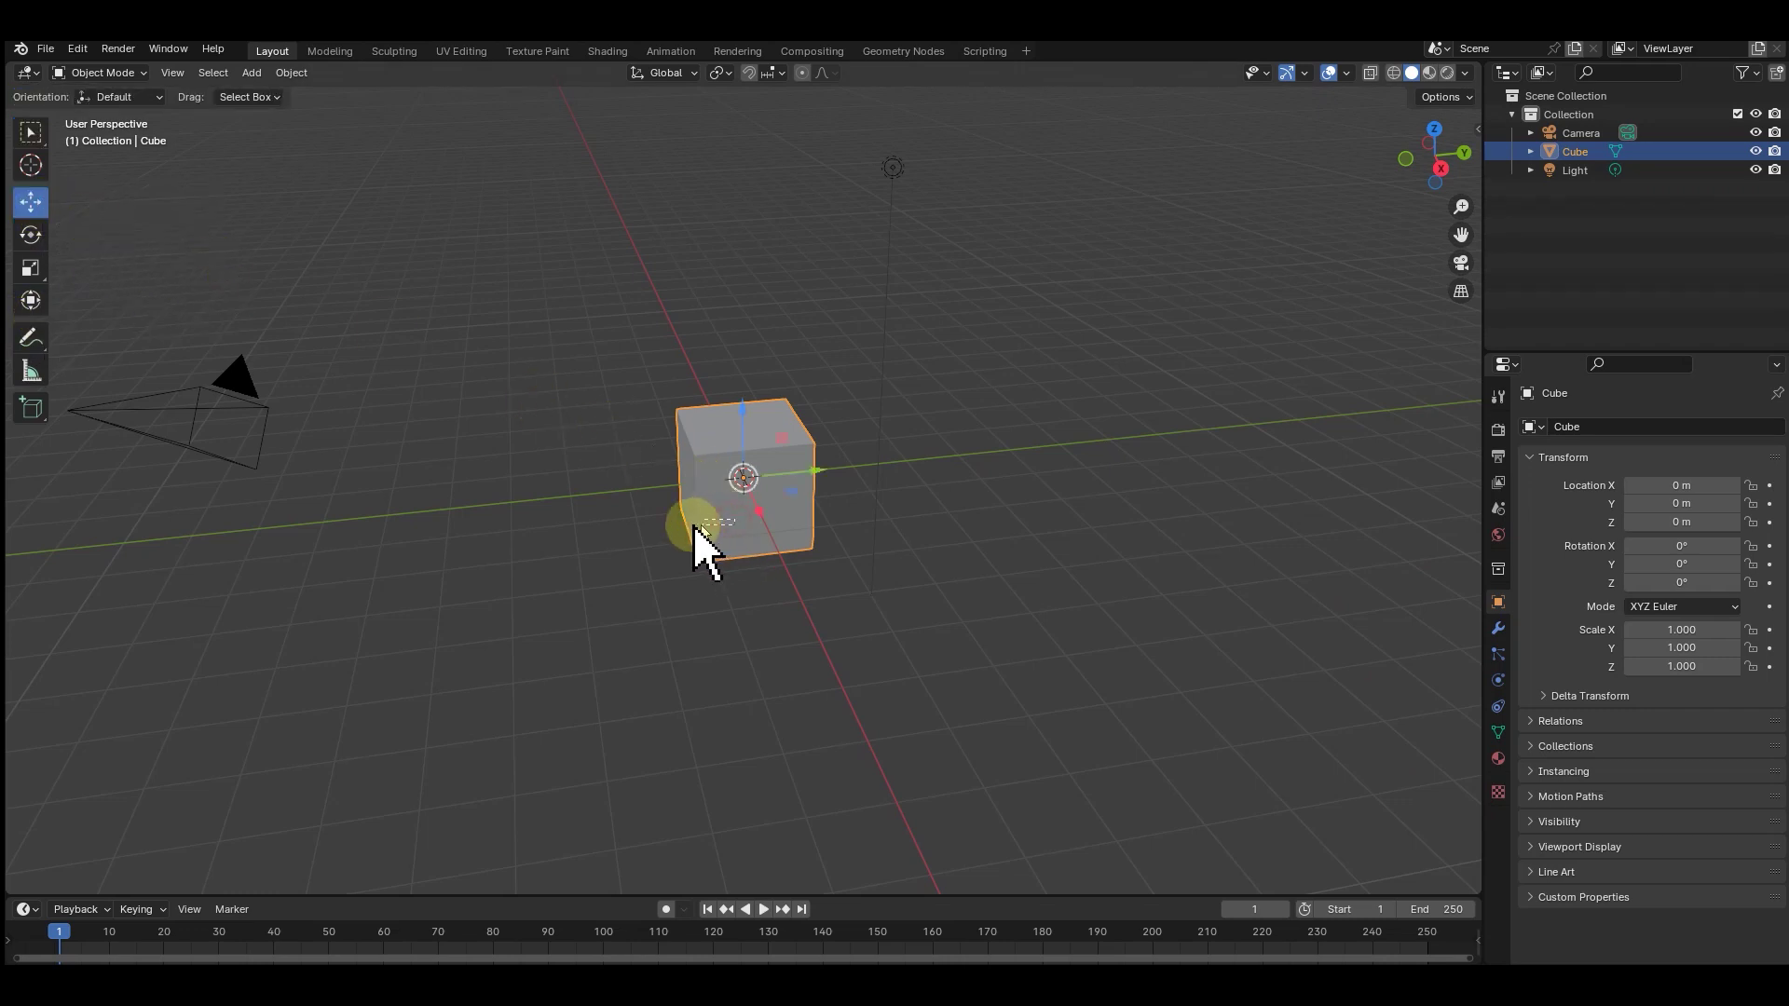
{"action": "mouse_move", "coordinate": [722, 480]}
{"action": "left_mouse_down"}
{"action": "mouse_move", "coordinate": [958, 431]}
{"action": "mouse_move", "coordinate": [742, 419]}
{"action": "mouse_move", "coordinate": [675, 435]}
{"action": "mouse_move", "coordinate": [710, 438]}
{"action": "mouse_move", "coordinate": [731, 473]}
{"action": "left_mouse_up"}
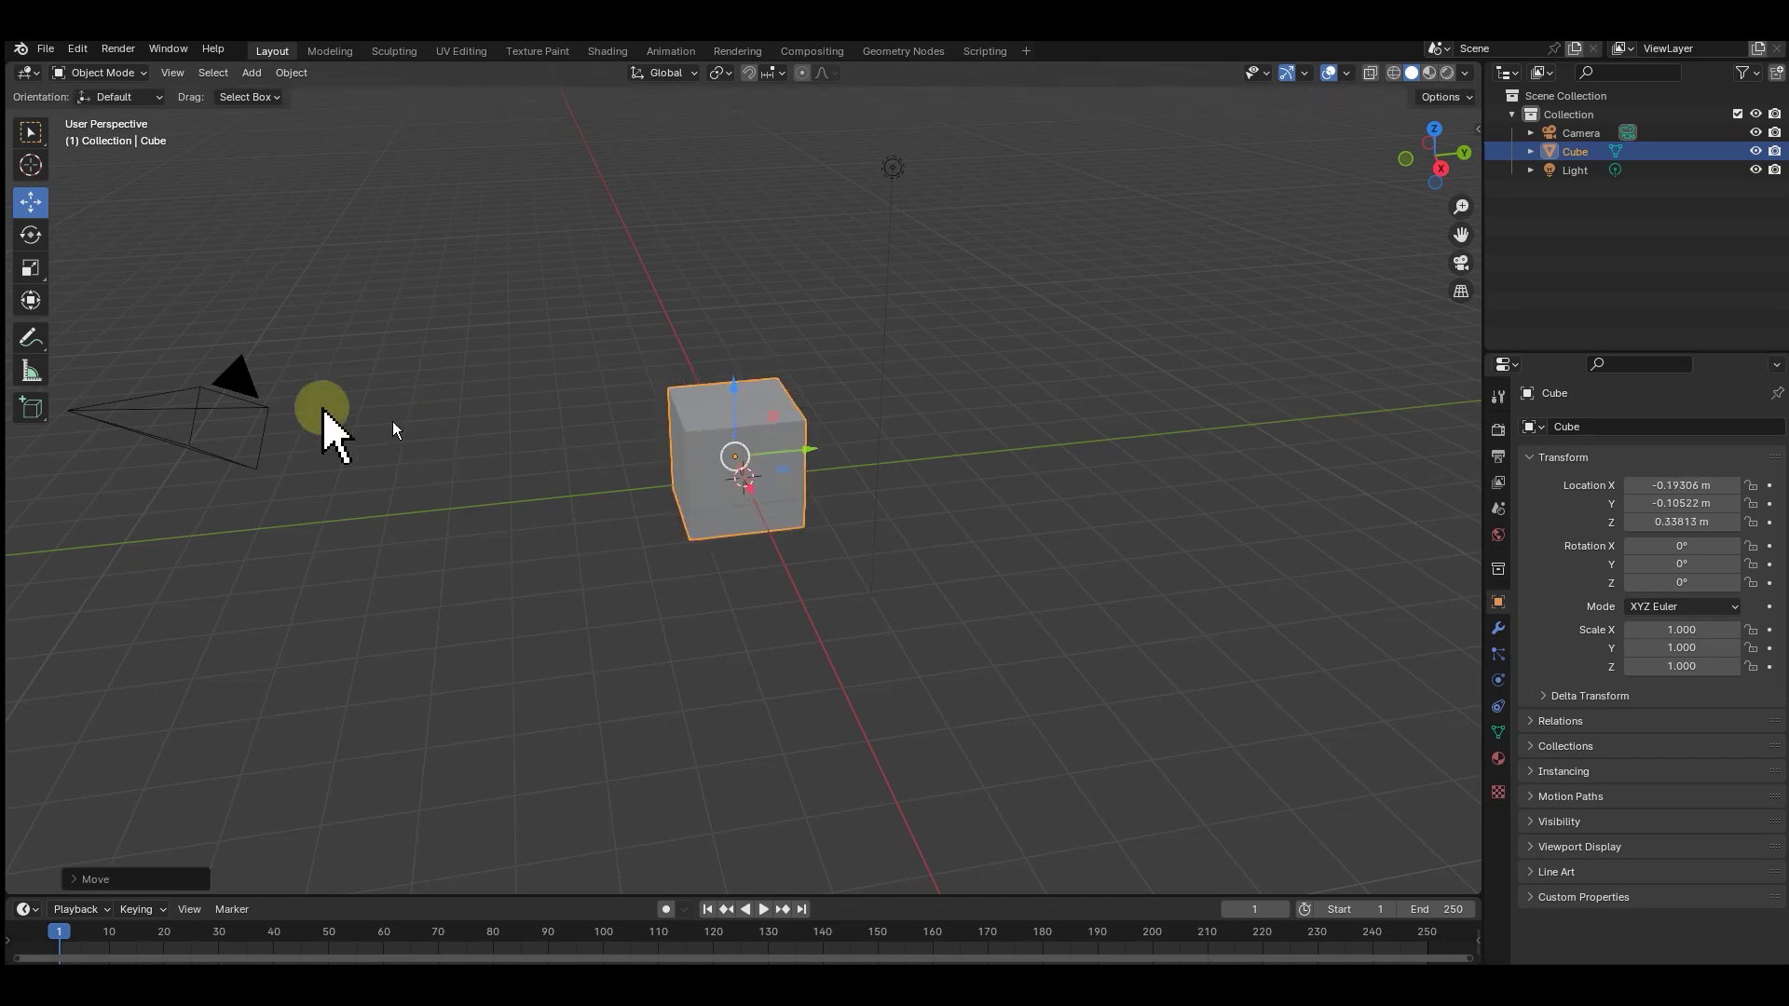
Rotate the cube to roughly X −81.5°, Y −6.1°, Z −86.9° using the gizmo rings.
{"action": "left_click", "coordinate": [36, 240]}
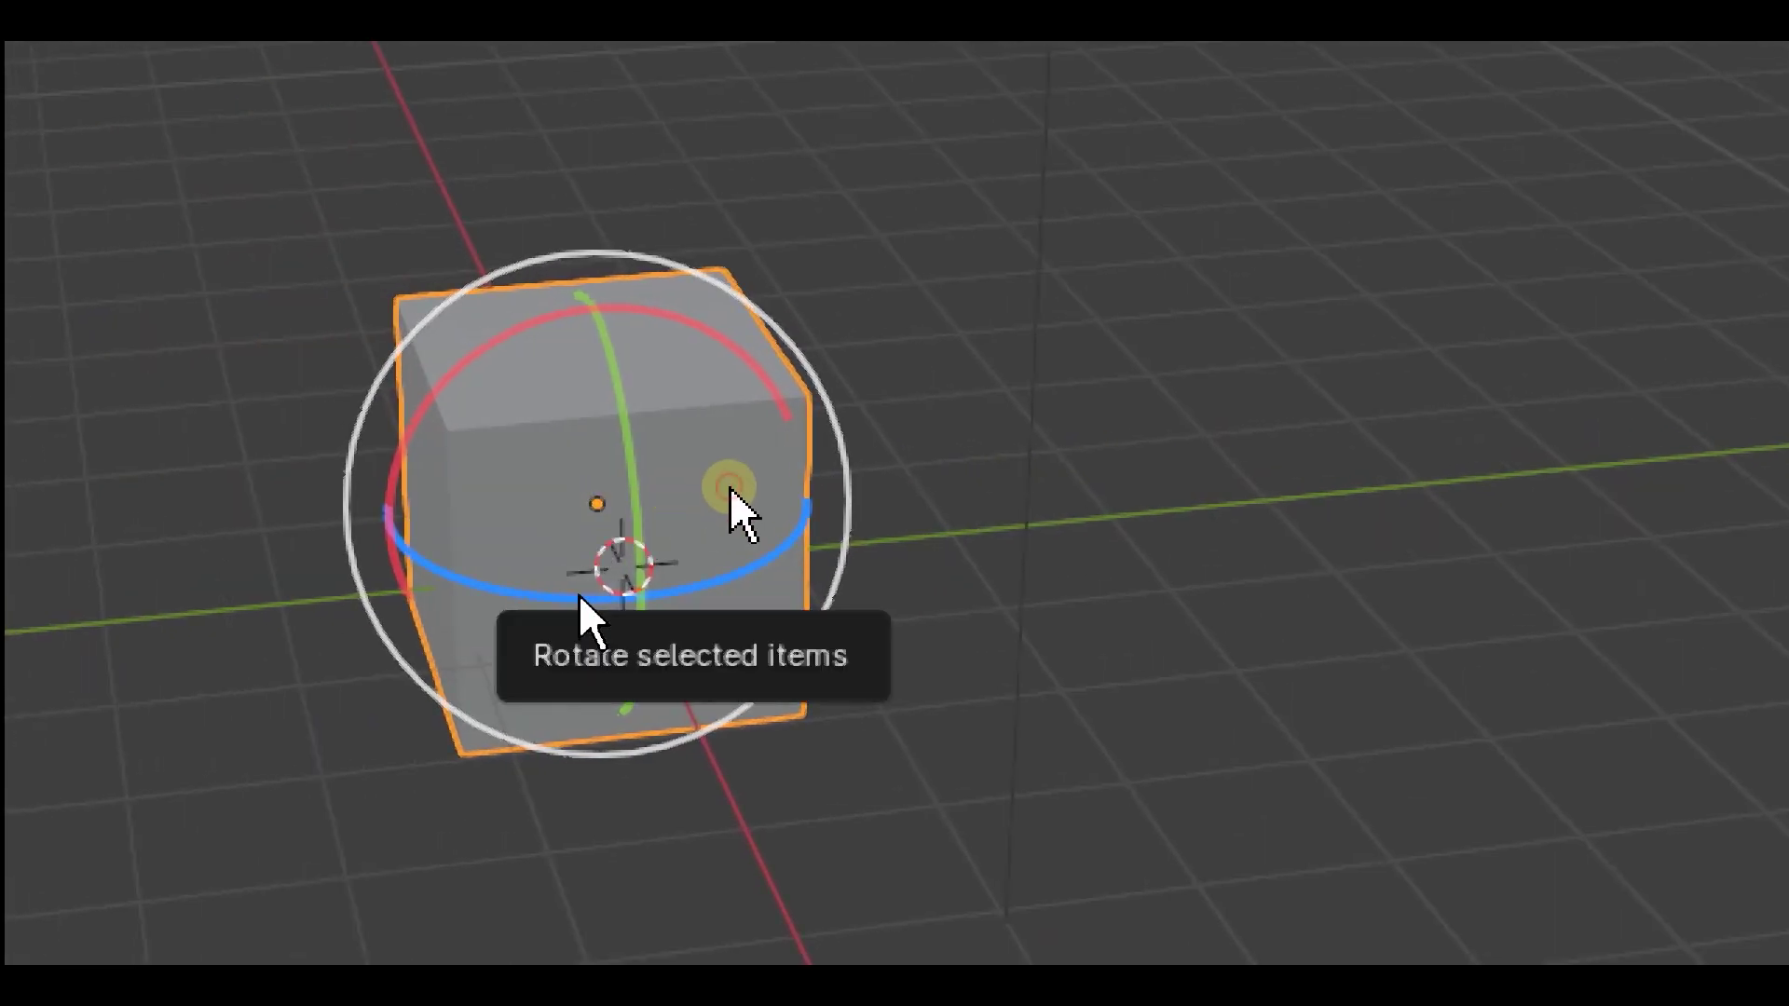
{"action": "mouse_move", "coordinate": [578, 594]}
{"action": "left_mouse_down"}
{"action": "mouse_move", "coordinate": [489, 585]}
{"action": "mouse_move", "coordinate": [382, 506]}
{"action": "left_mouse_up"}
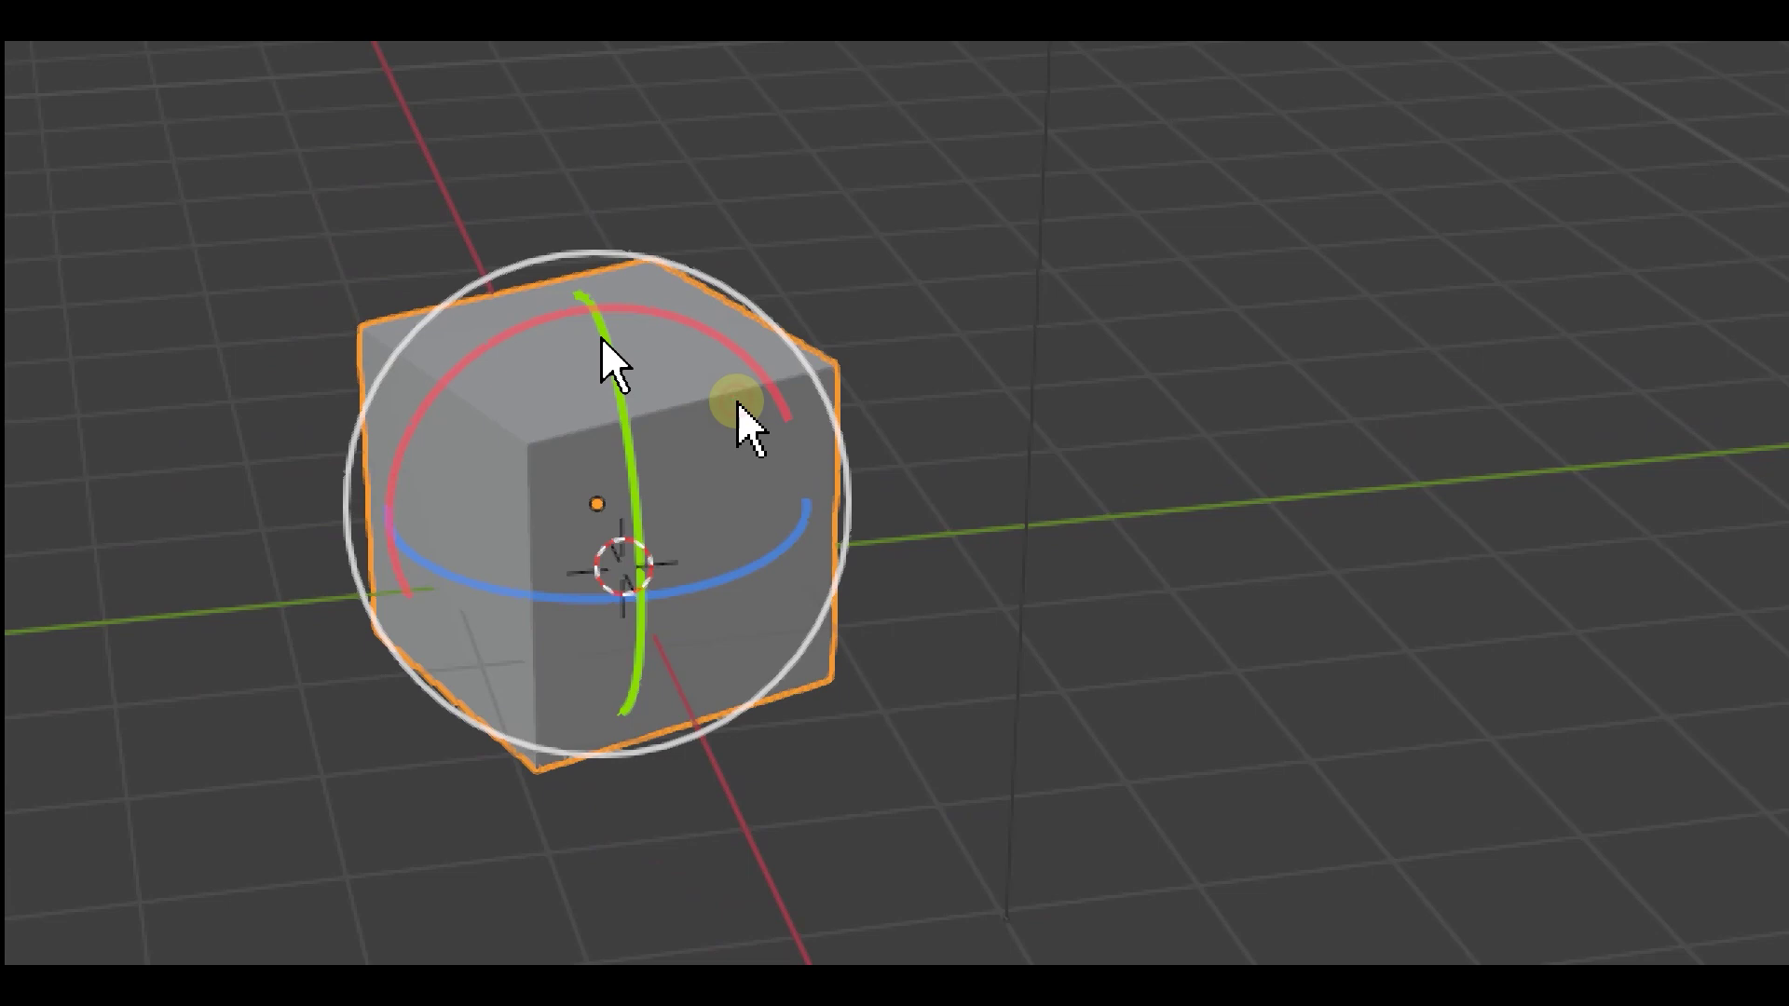
{"action": "left_click_drag", "start_coordinate": [601, 337], "coordinate": [629, 500]}
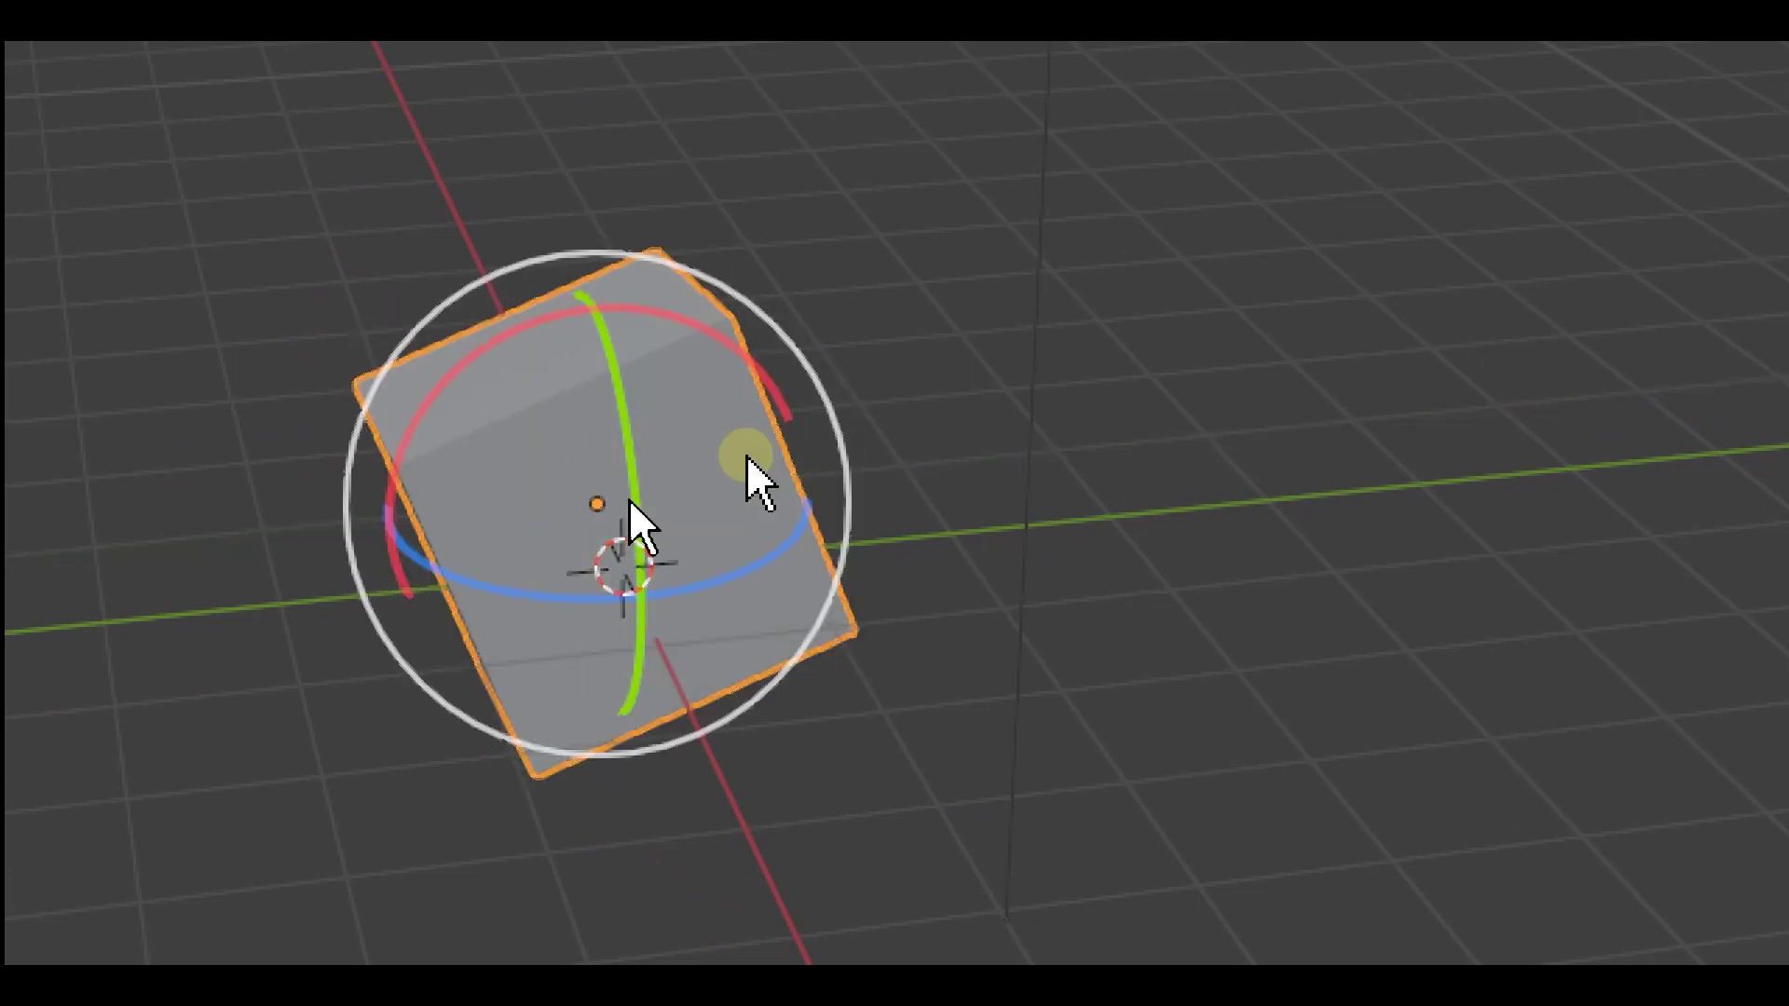
{"action": "left_click_drag", "start_coordinate": [428, 406], "coordinate": [522, 366]}
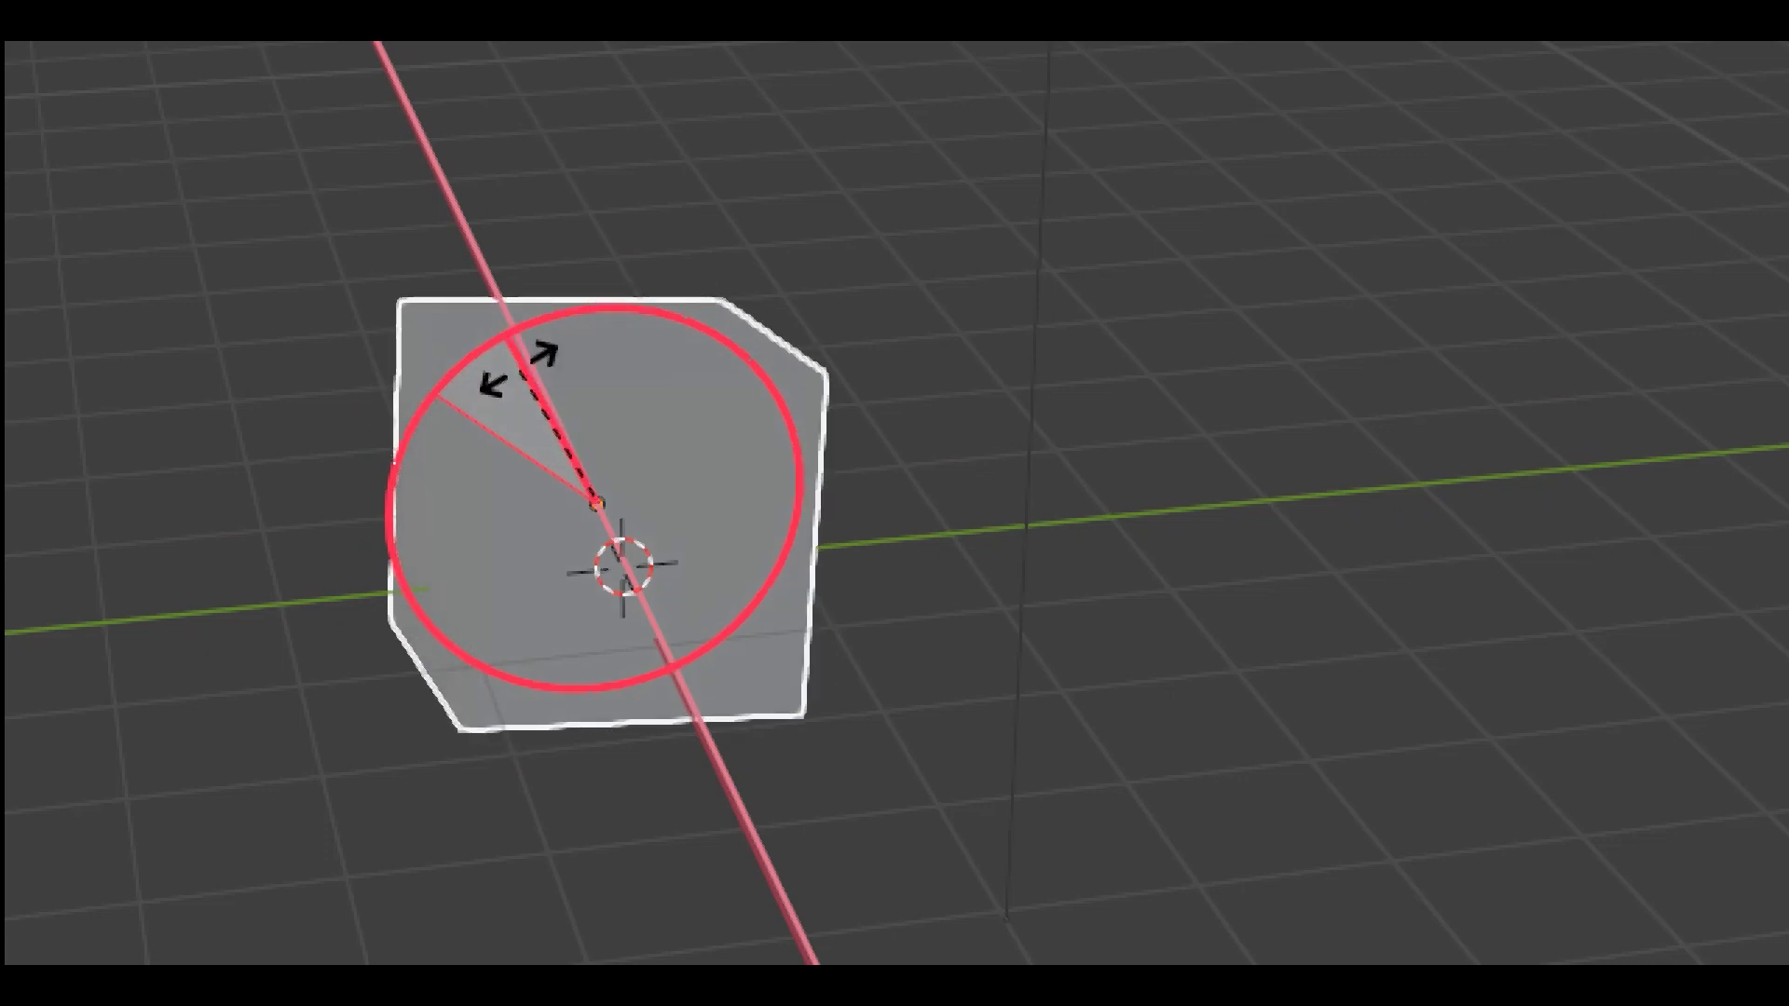
{"action": "left_click_drag", "start_coordinate": [522, 365], "coordinate": [520, 371]}
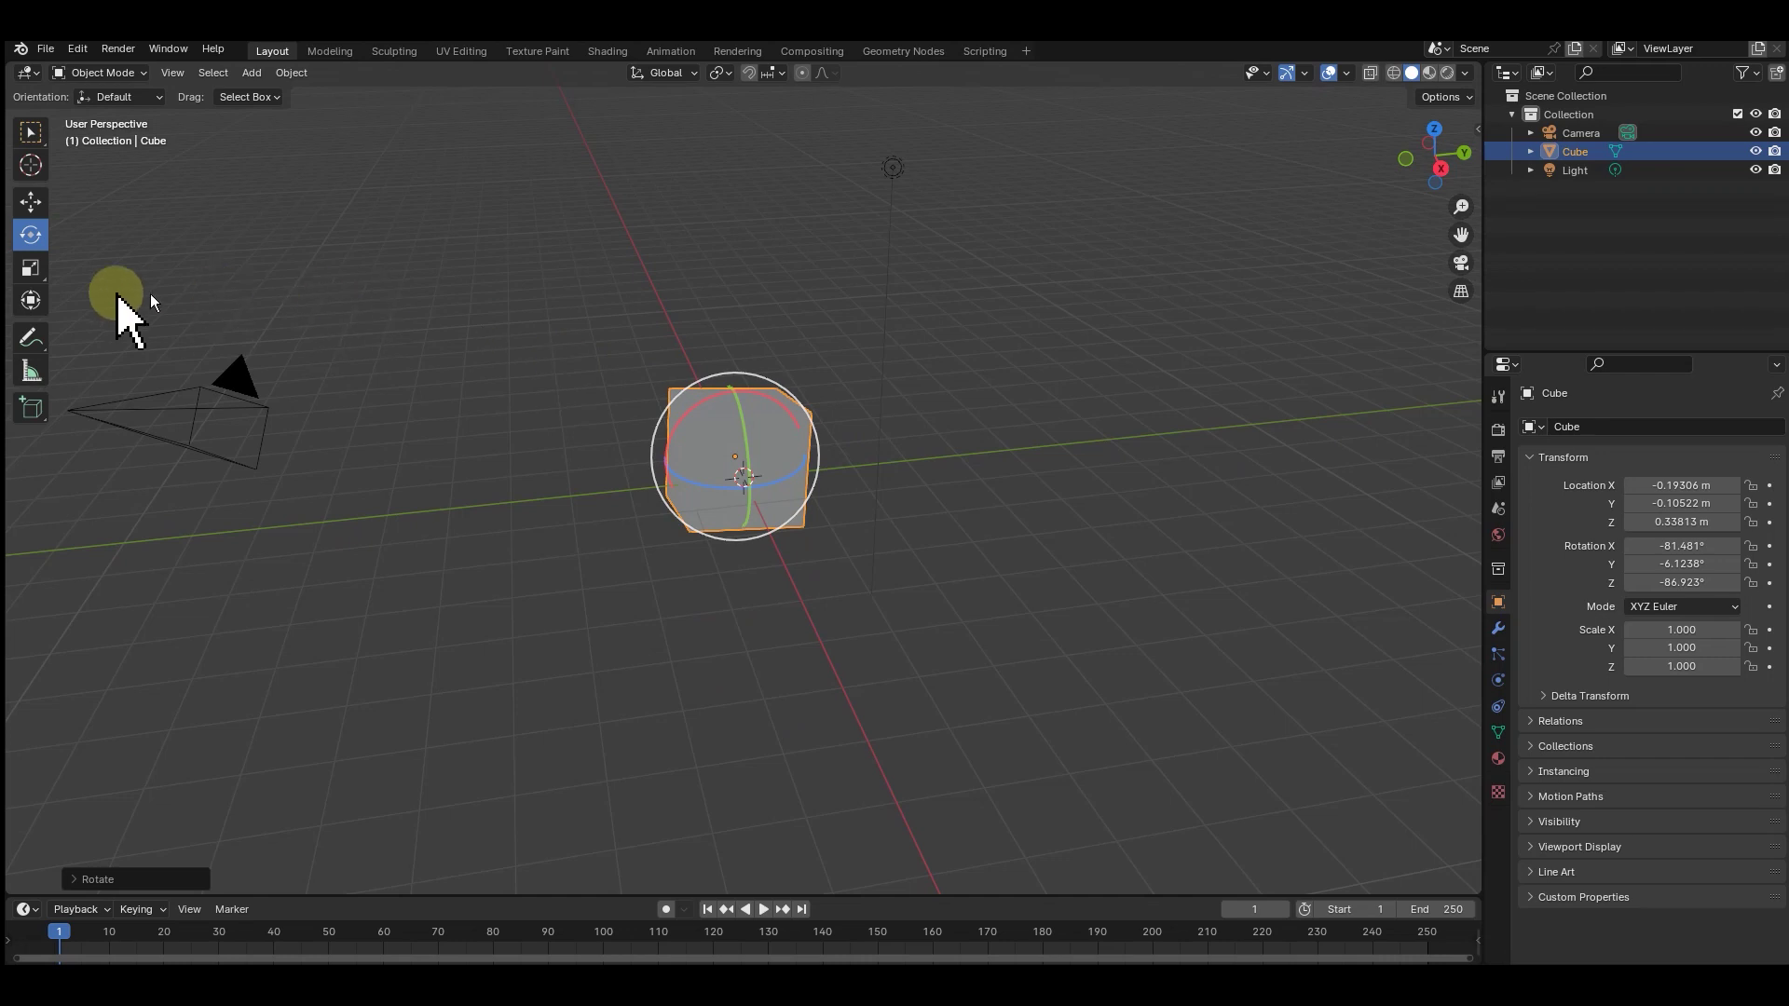
Scale the cube uniformly, then stretch it to about X 1.46, Y 1.29, Z 1.92.
{"action": "left_click", "coordinate": [32, 272]}
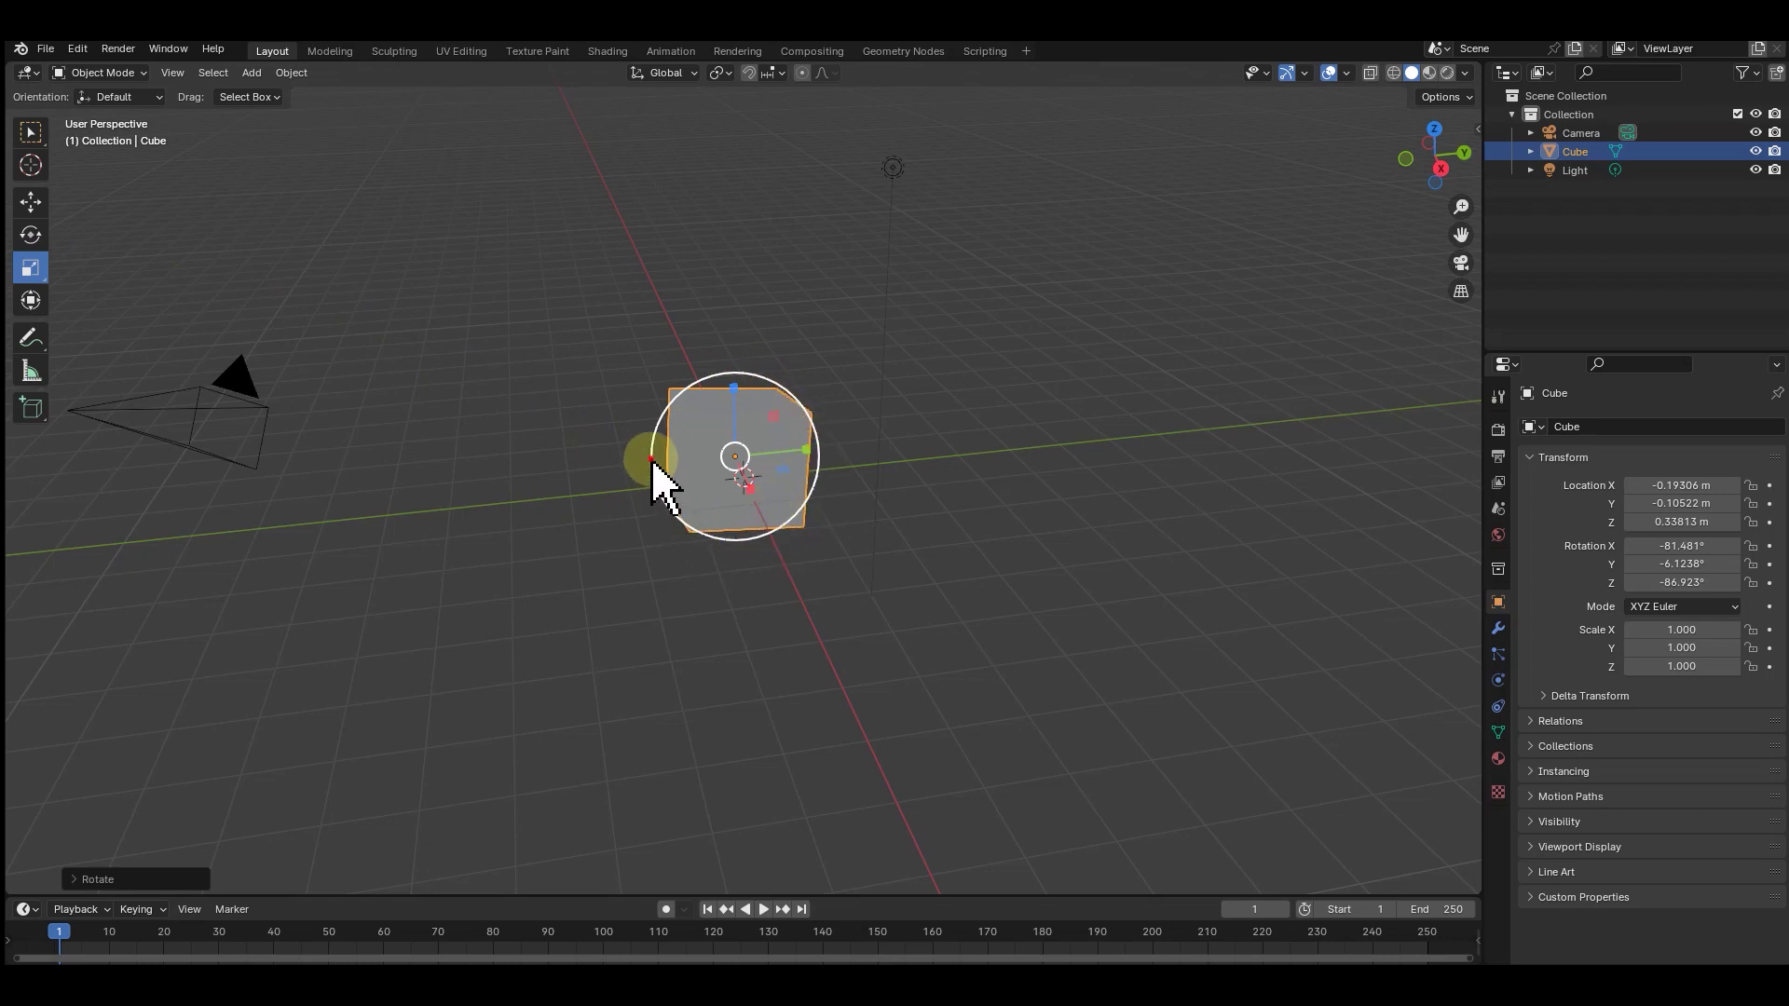
{"action": "mouse_move", "coordinate": [651, 459]}
{"action": "left_mouse_down"}
{"action": "mouse_move", "coordinate": [419, 499]}
{"action": "mouse_move", "coordinate": [706, 482]}
{"action": "mouse_move", "coordinate": [589, 517]}
{"action": "left_mouse_up"}
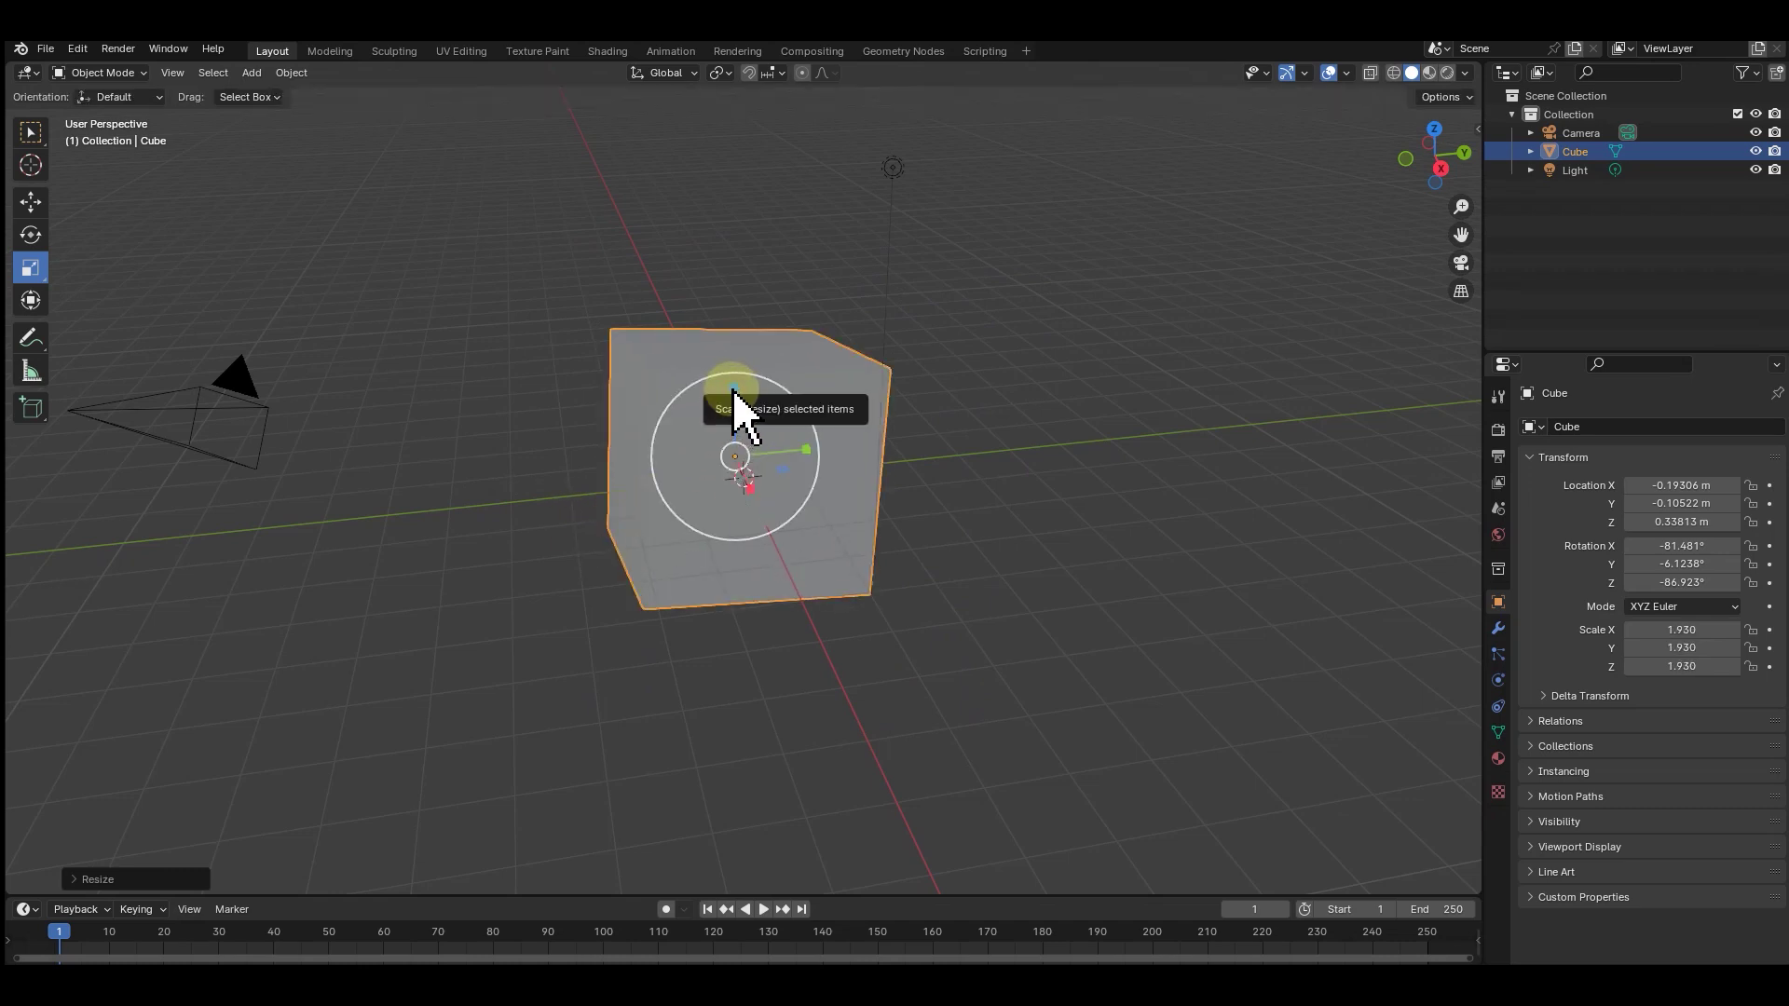
{"action": "mouse_move", "coordinate": [732, 385]}
{"action": "left_mouse_down"}
{"action": "mouse_move", "coordinate": [734, 293]}
{"action": "mouse_move", "coordinate": [733, 415]}
{"action": "mouse_move", "coordinate": [890, 440]}
{"action": "mouse_move", "coordinate": [784, 448]}
{"action": "mouse_move", "coordinate": [797, 455]}
{"action": "left_mouse_up"}
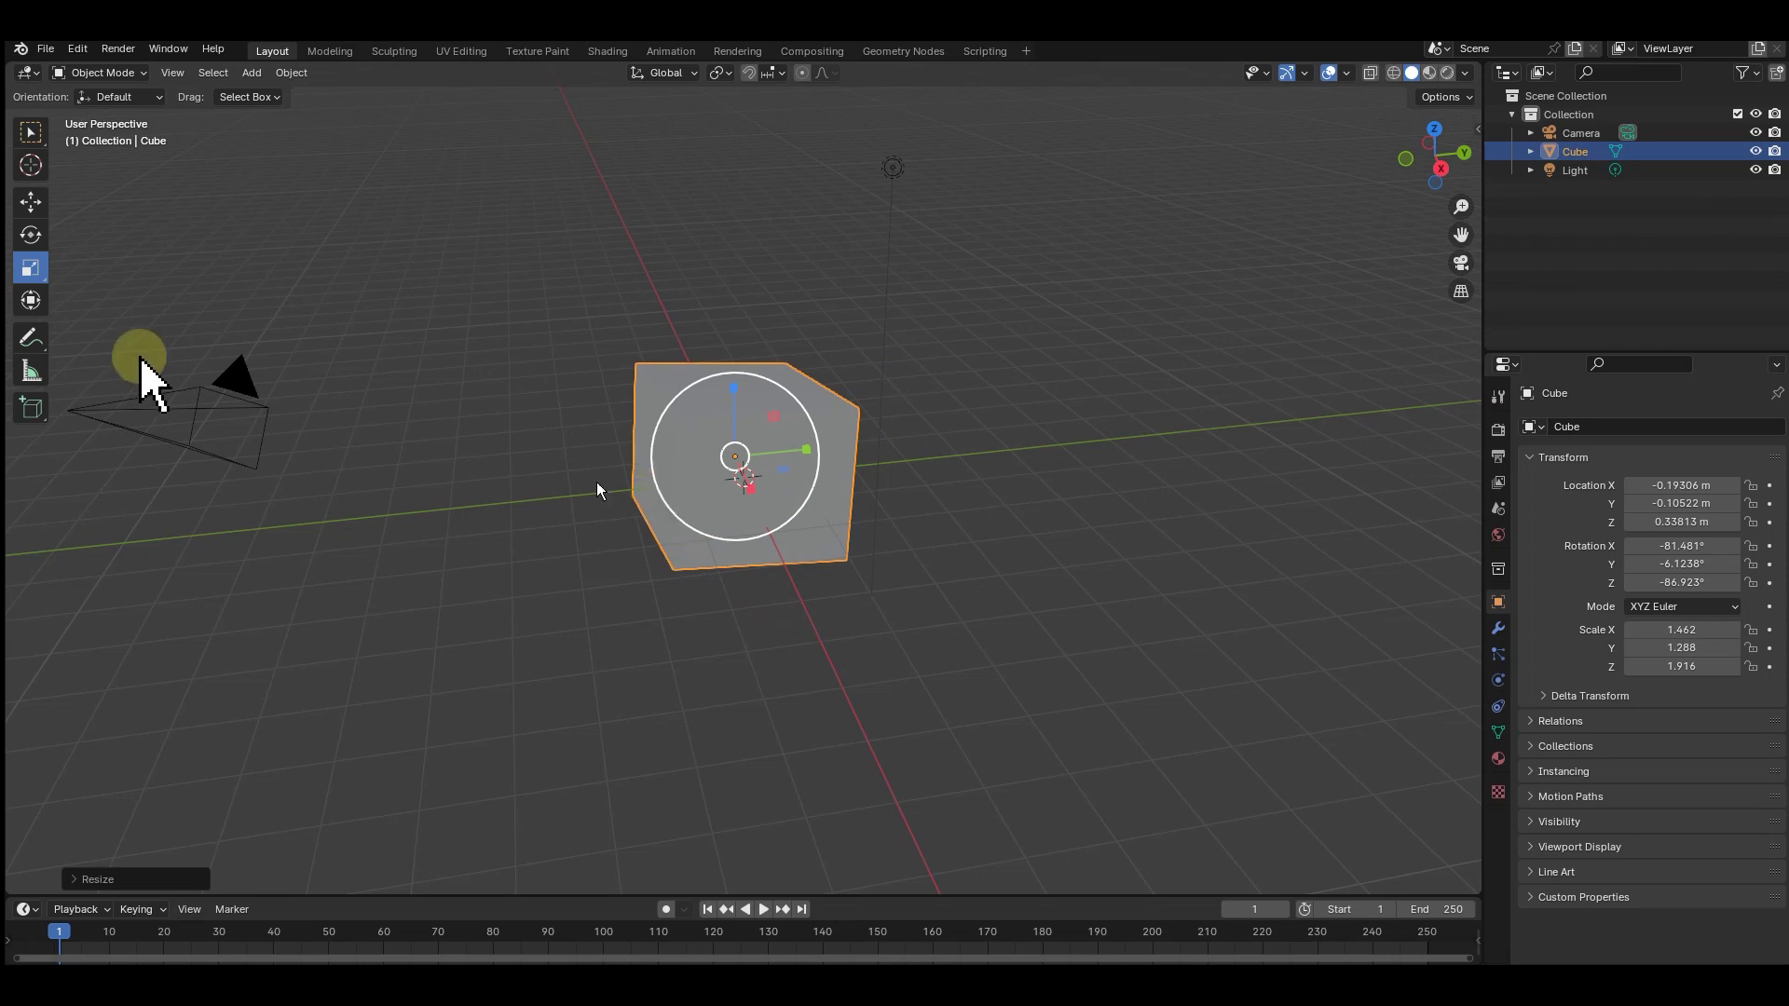
Rotate, stretch and move the box to location (−0.06, 2.43, 1.08) m, scale (2.03, 3.65, 2.89).
{"action": "left_click", "coordinate": [41, 307]}
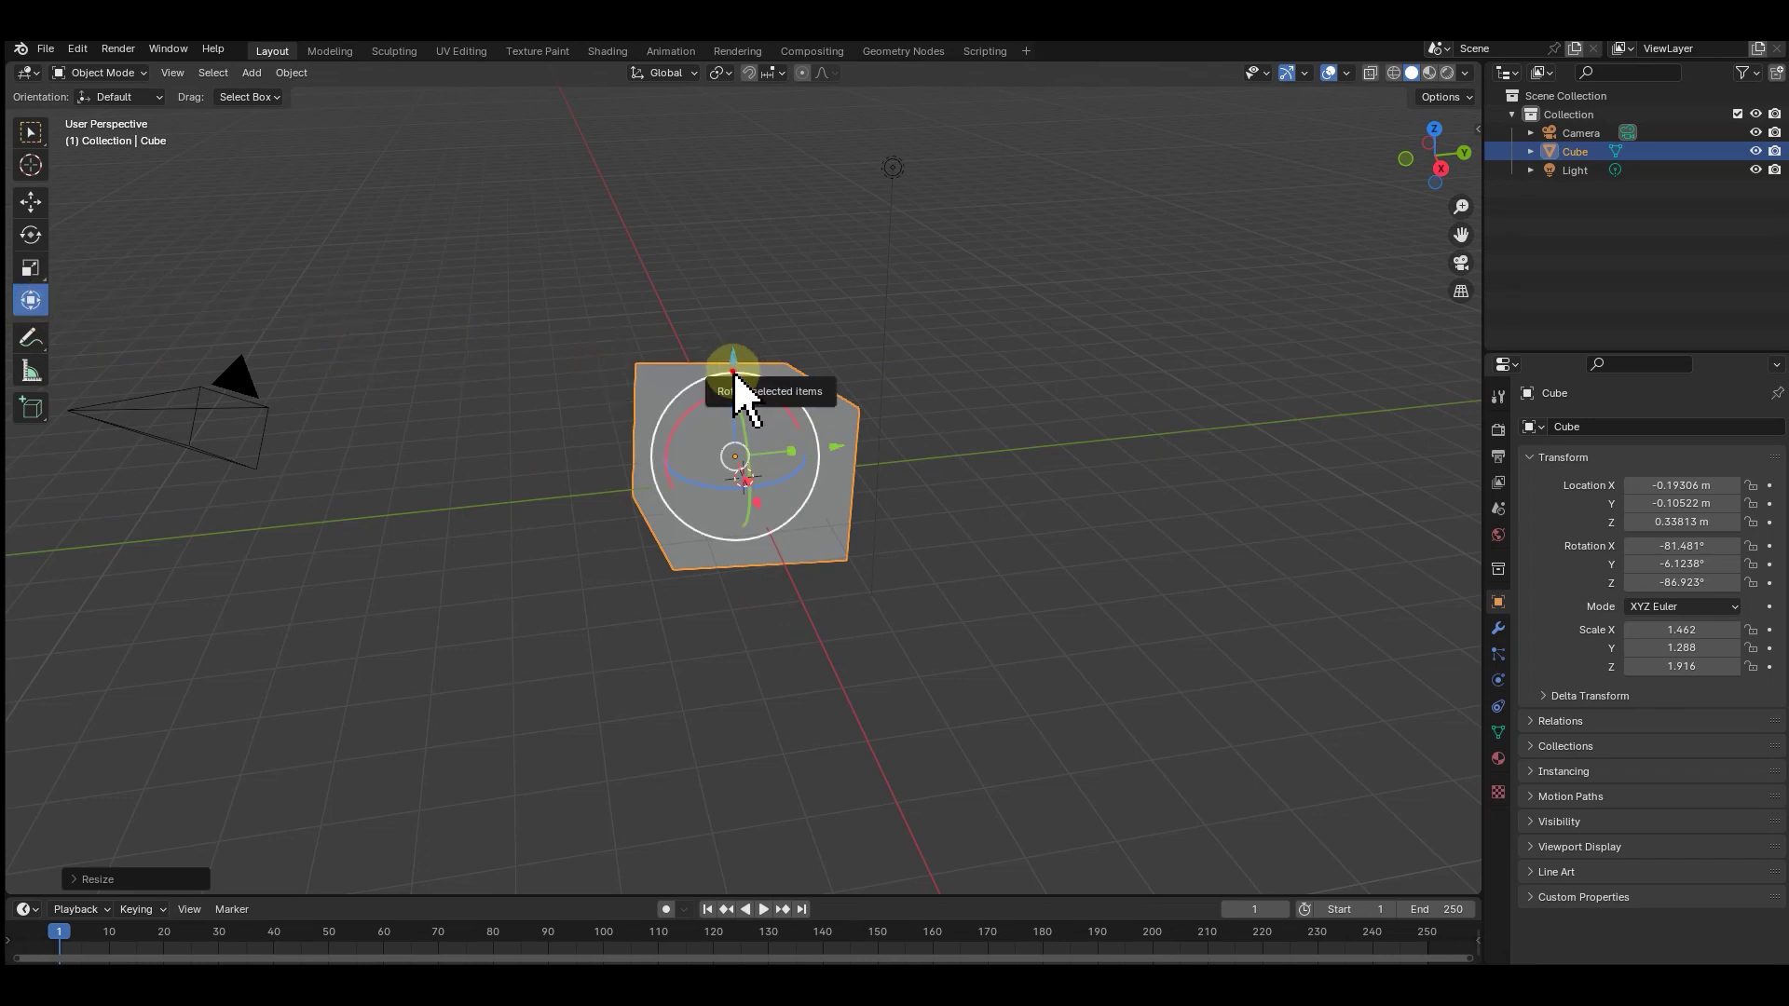
{"action": "left_click_drag", "start_coordinate": [734, 371], "coordinate": [732, 318]}
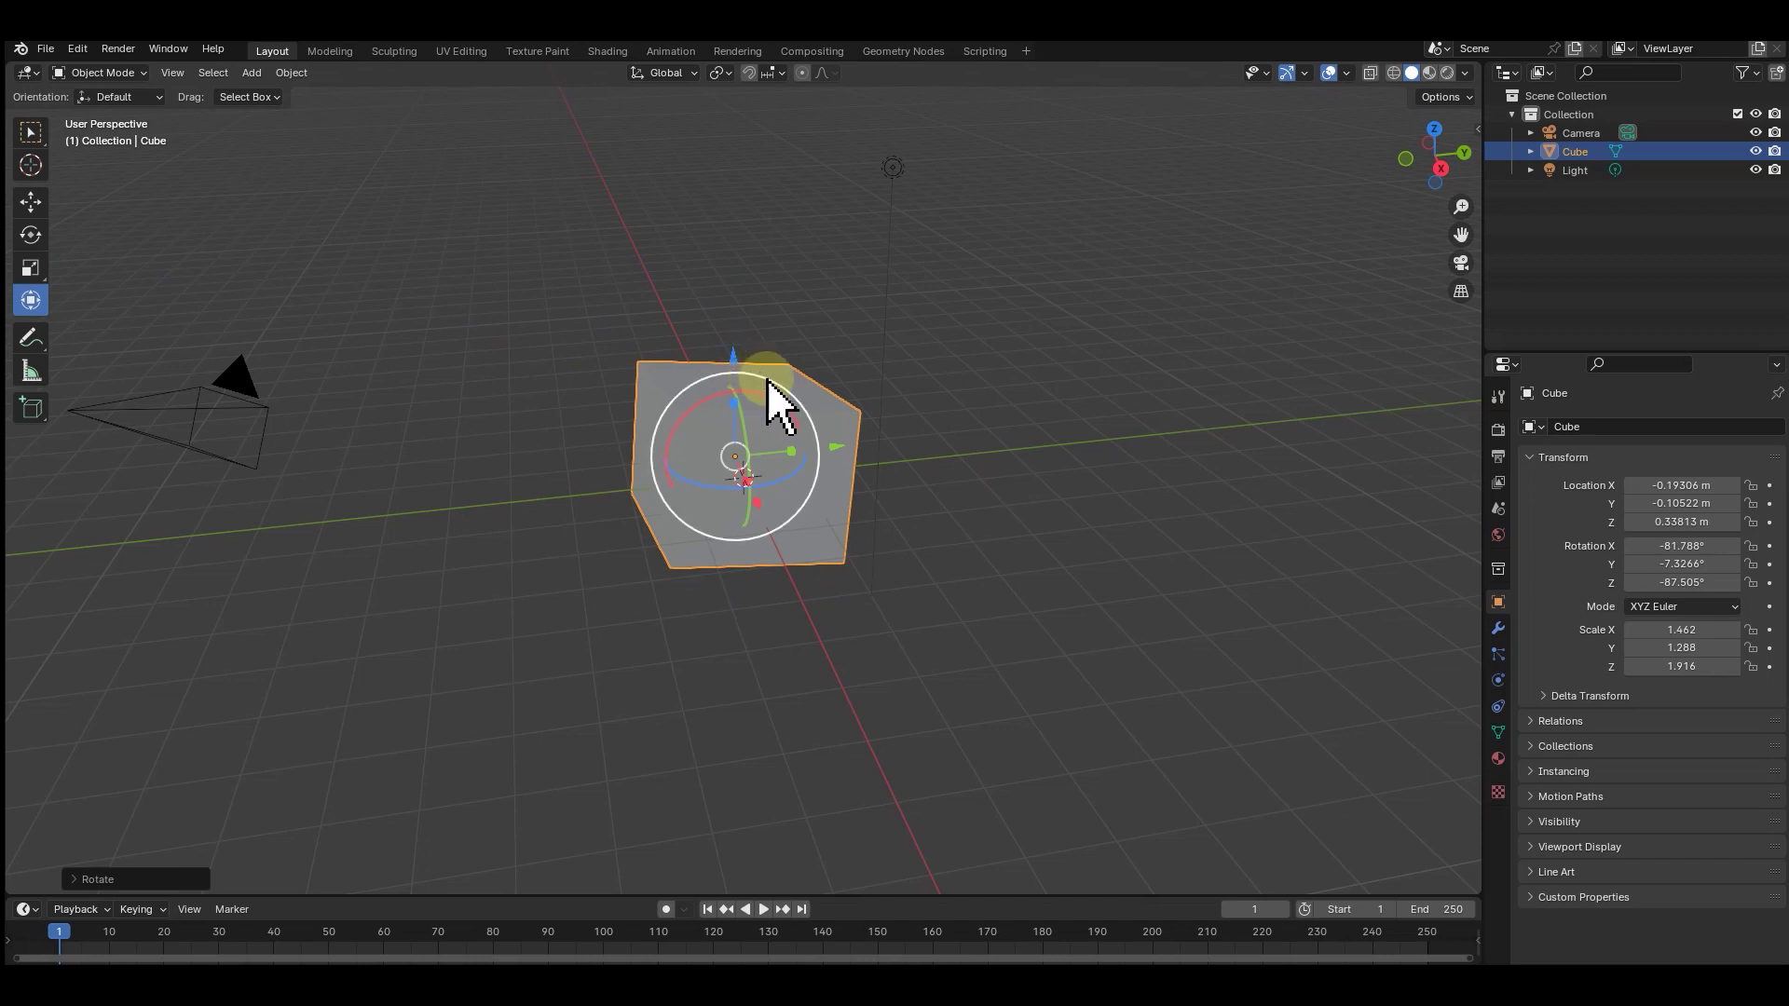
{"action": "left_click_drag", "start_coordinate": [768, 380], "coordinate": [835, 464]}
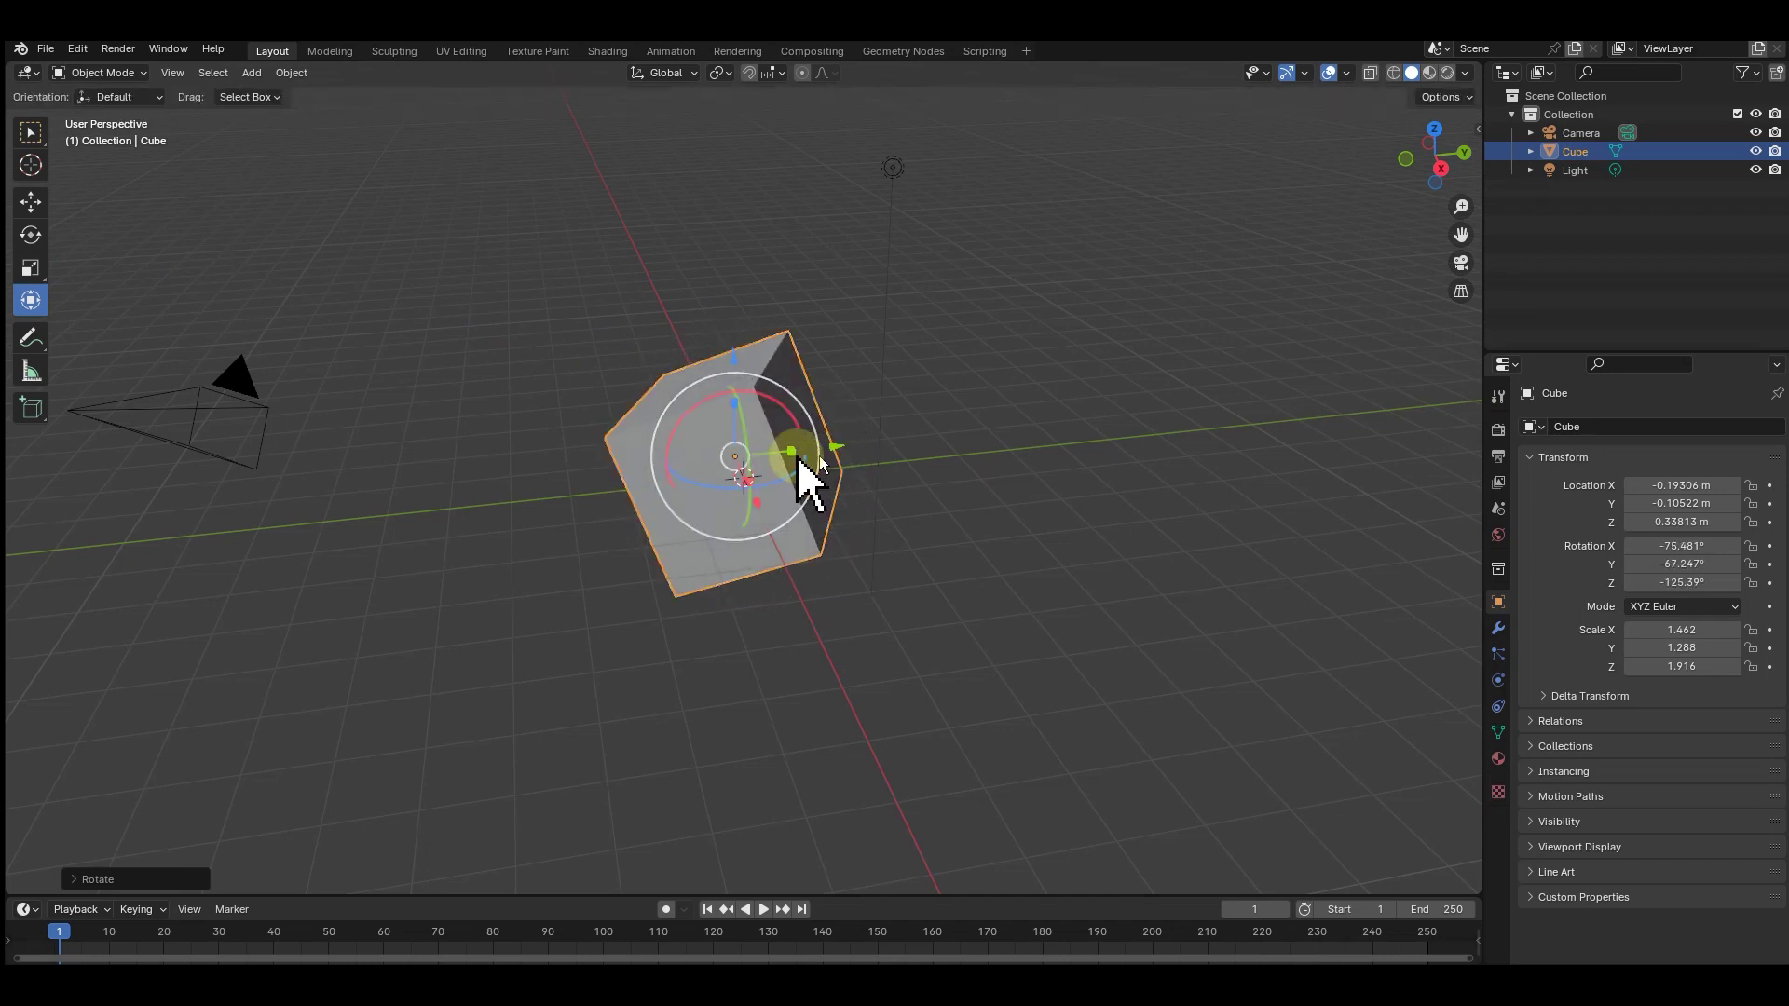
{"action": "left_click_drag", "start_coordinate": [792, 477], "coordinate": [934, 442]}
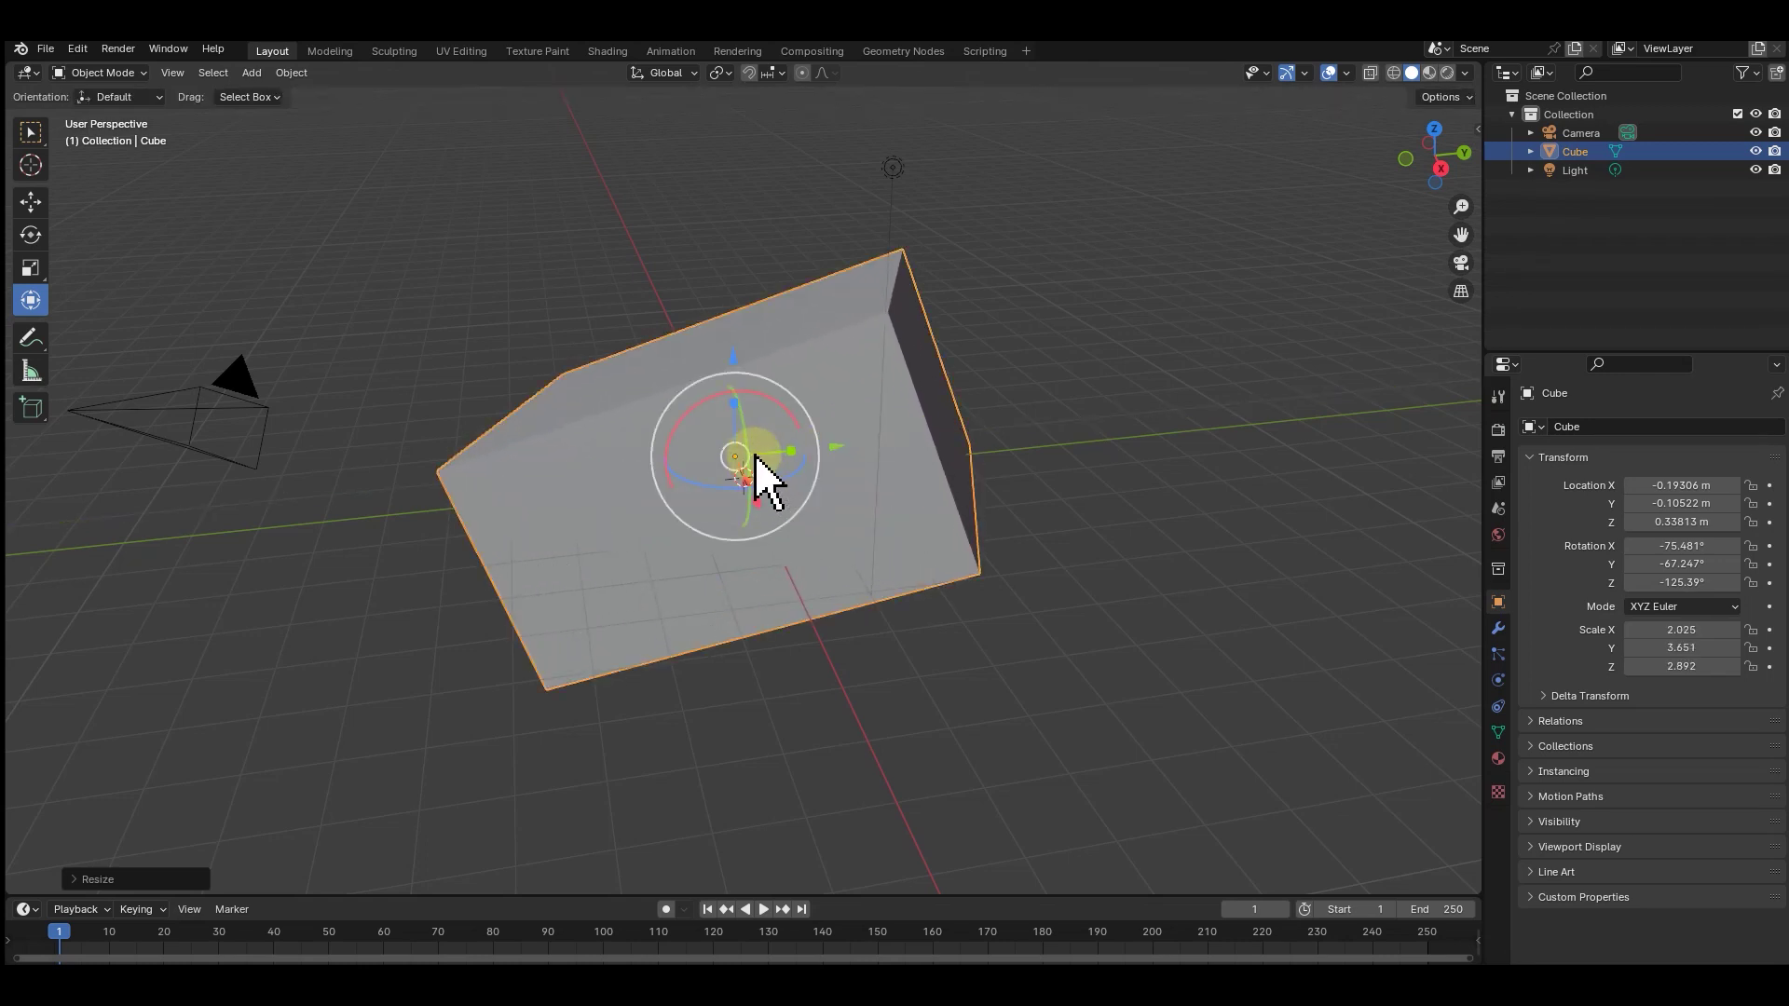
{"action": "mouse_move", "coordinate": [749, 450]}
{"action": "left_mouse_down"}
{"action": "mouse_move", "coordinate": [901, 405]}
{"action": "mouse_move", "coordinate": [878, 408]}
{"action": "left_mouse_up"}
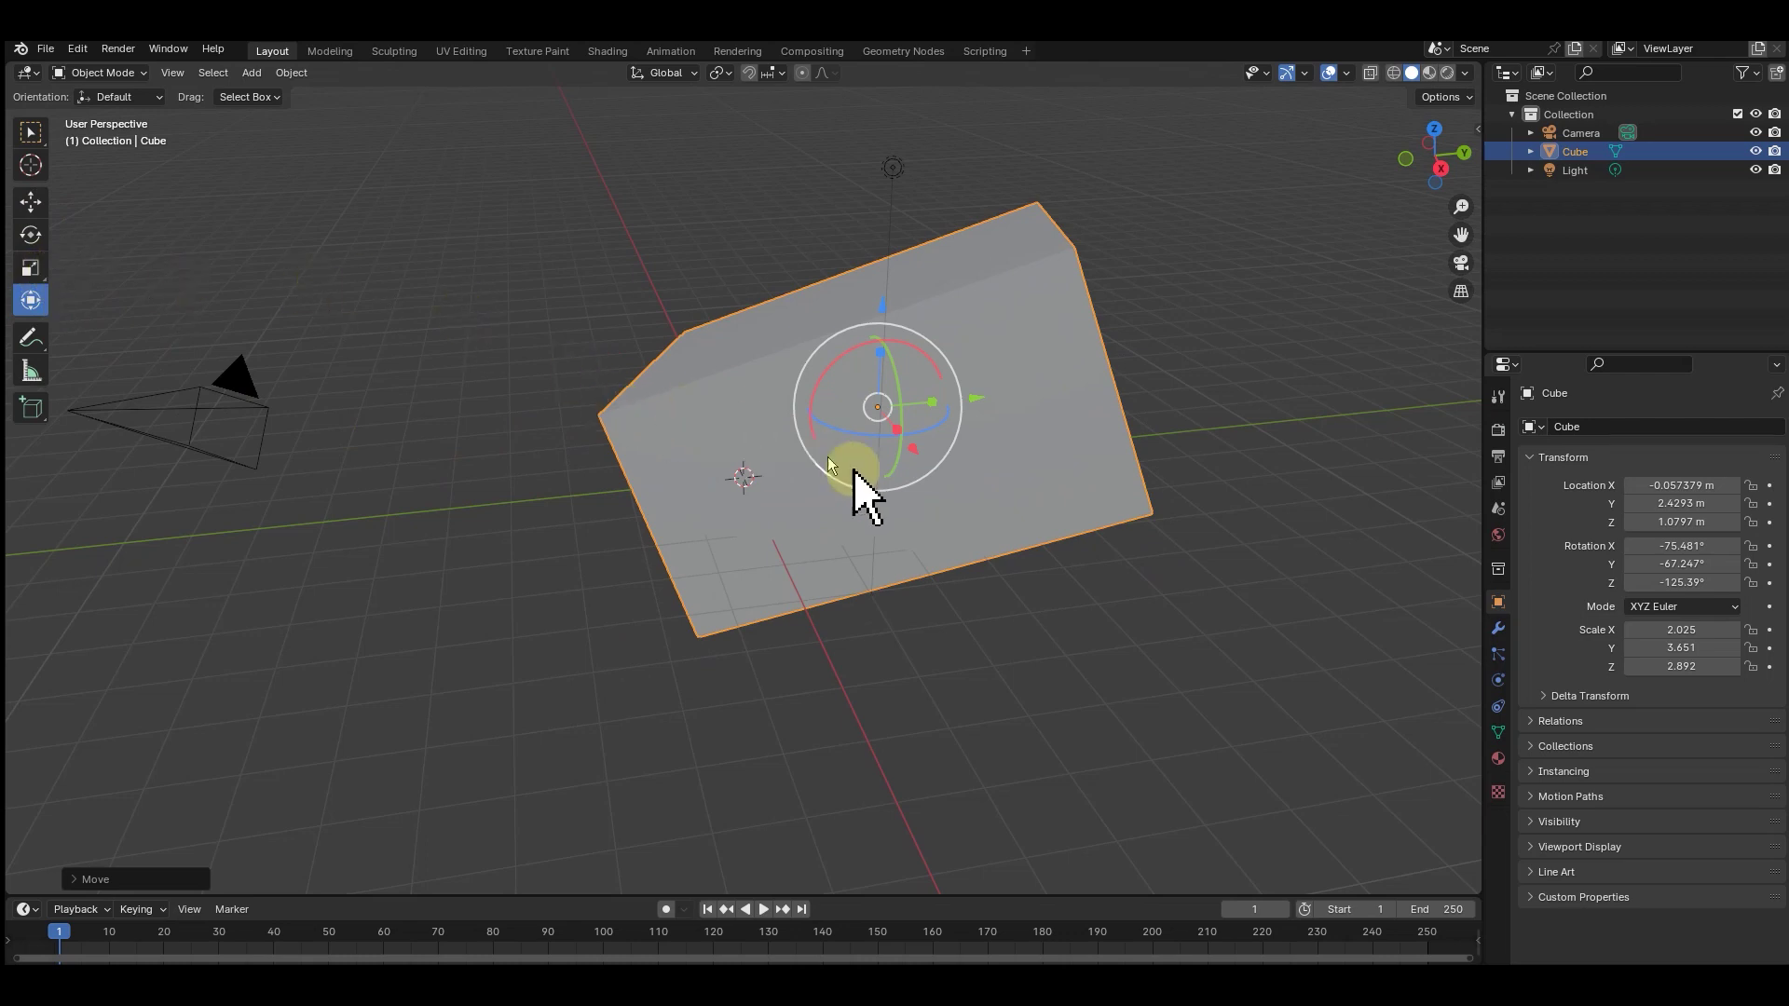
{"action": "left_click", "coordinate": [784, 519]}
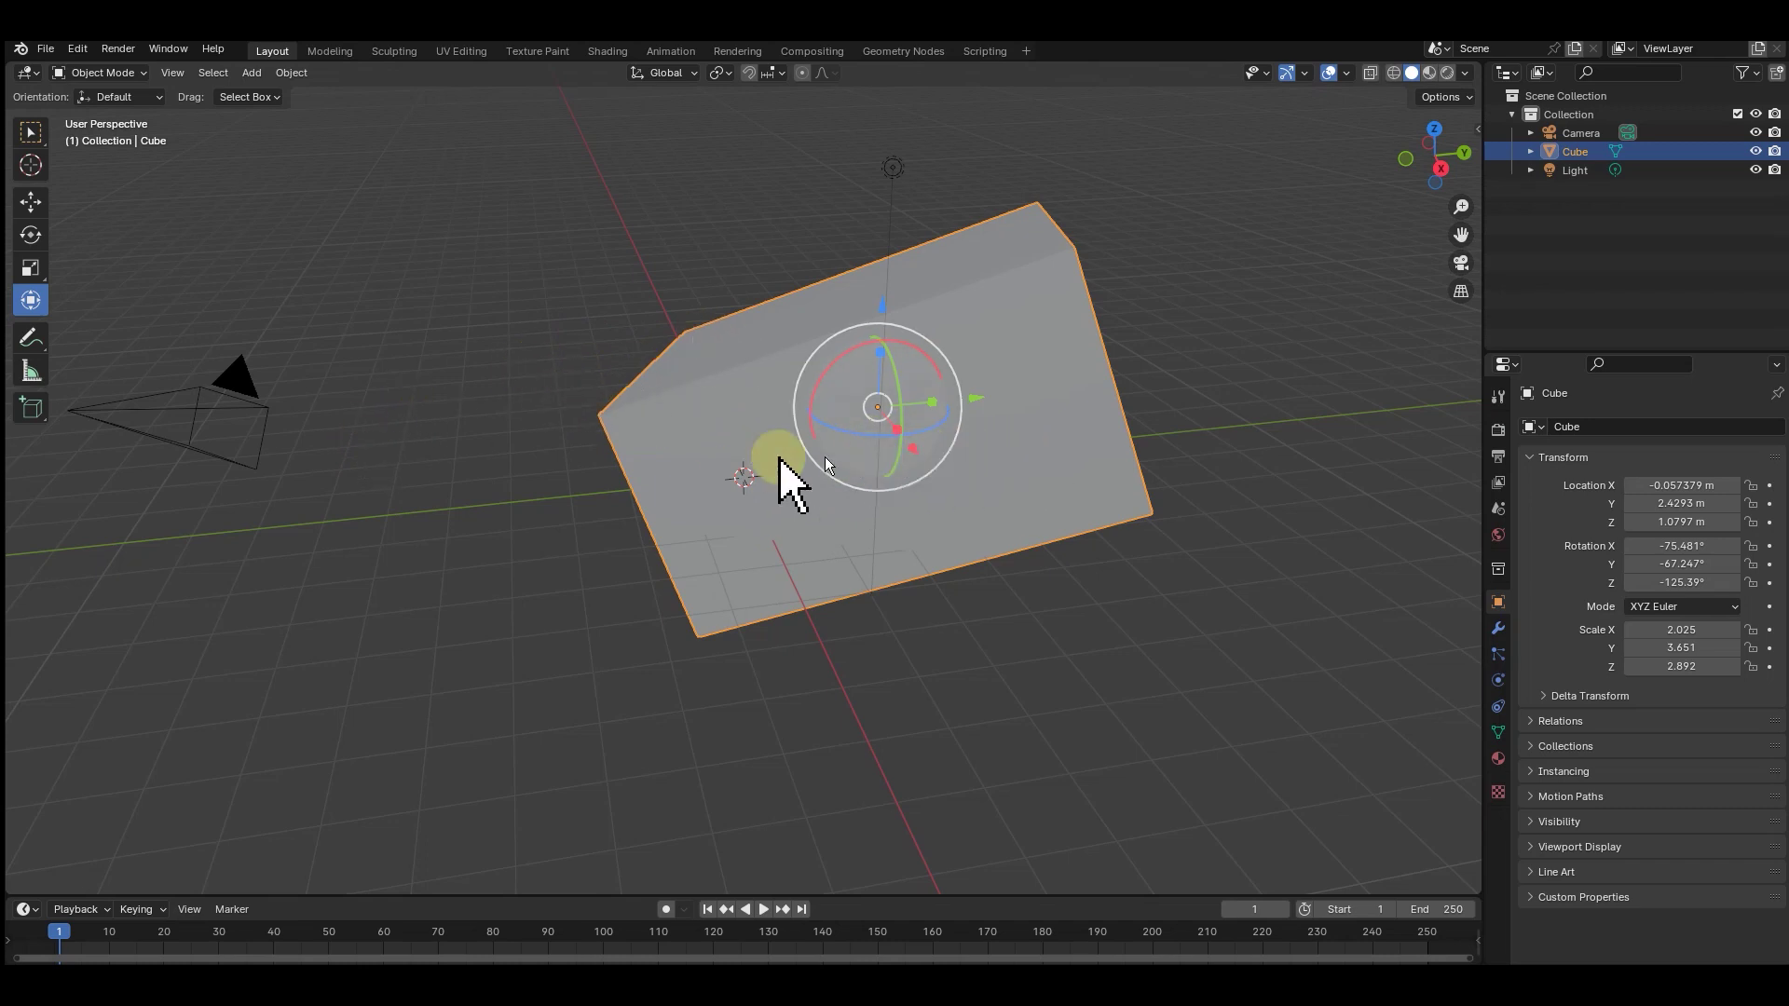
Zoom in and out on the tilted box, then orbit the view around it.
{"action": "scroll", "coordinate": [787, 452], "scroll_direction": "up", "scroll_amount": 1}
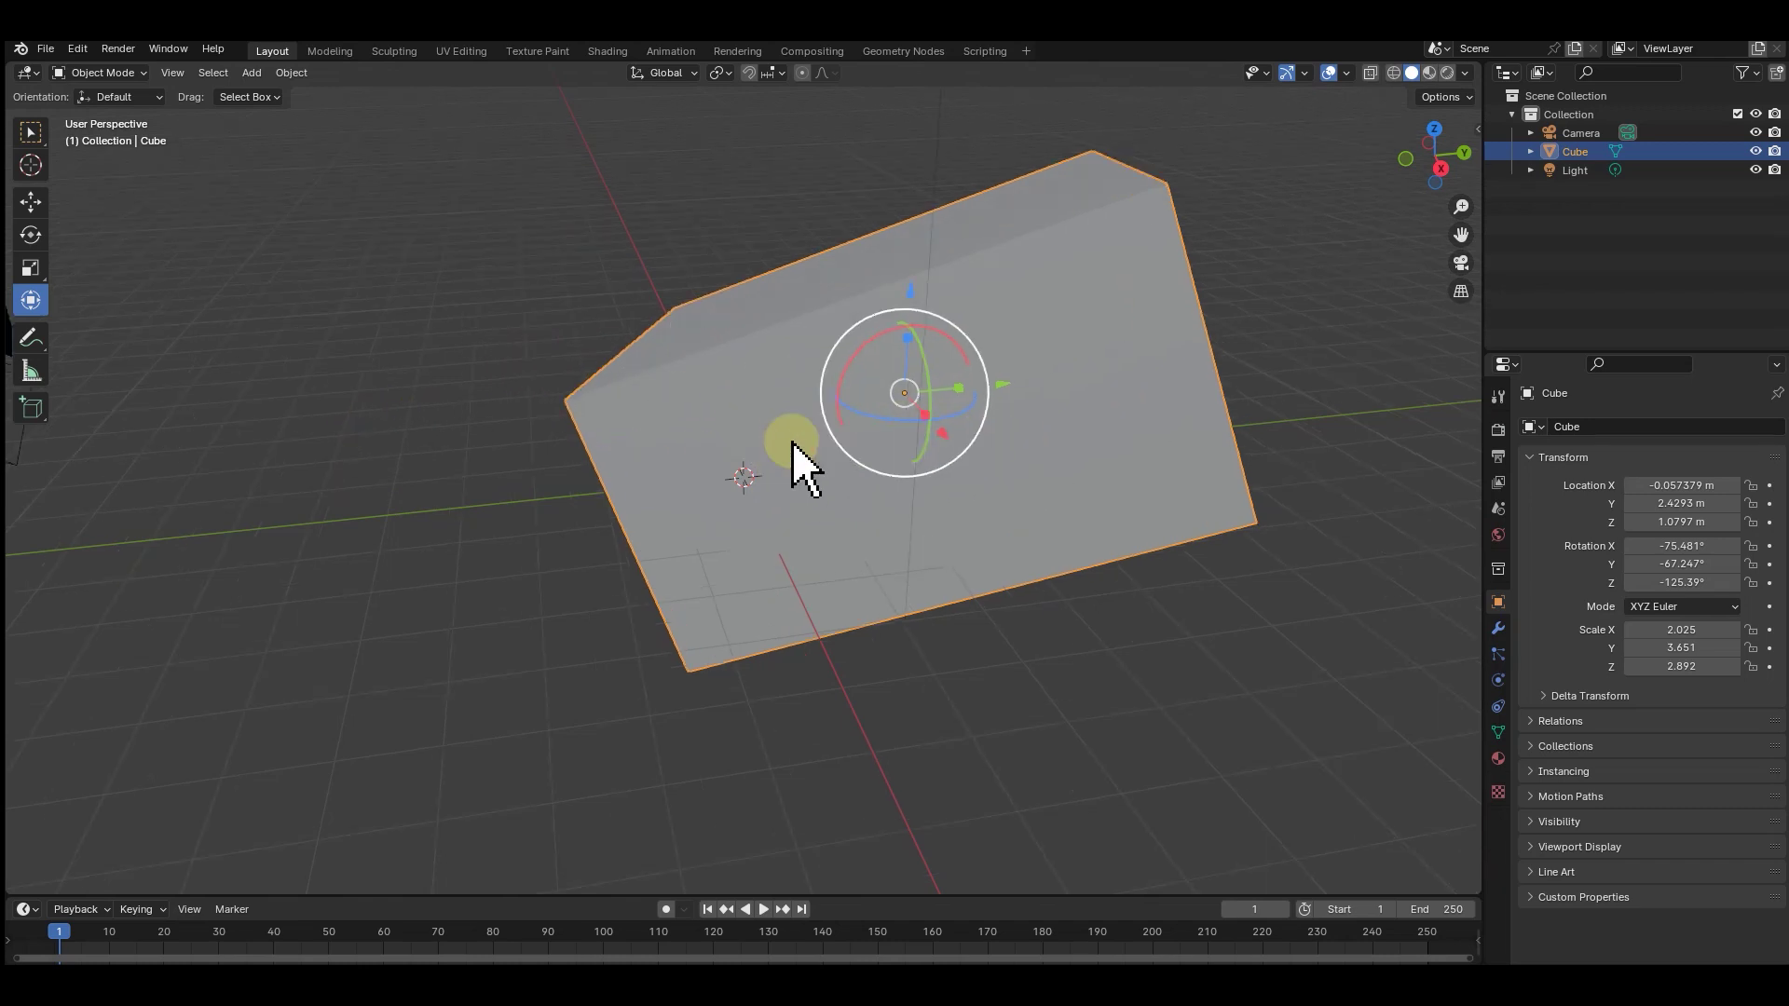
{"action": "scroll", "coordinate": [792, 443], "scroll_direction": "up", "scroll_amount": 3}
{"action": "scroll", "coordinate": [792, 439], "scroll_direction": "down", "scroll_amount": 3}
{"action": "scroll", "coordinate": [811, 442], "scroll_direction": "down", "scroll_amount": 1}
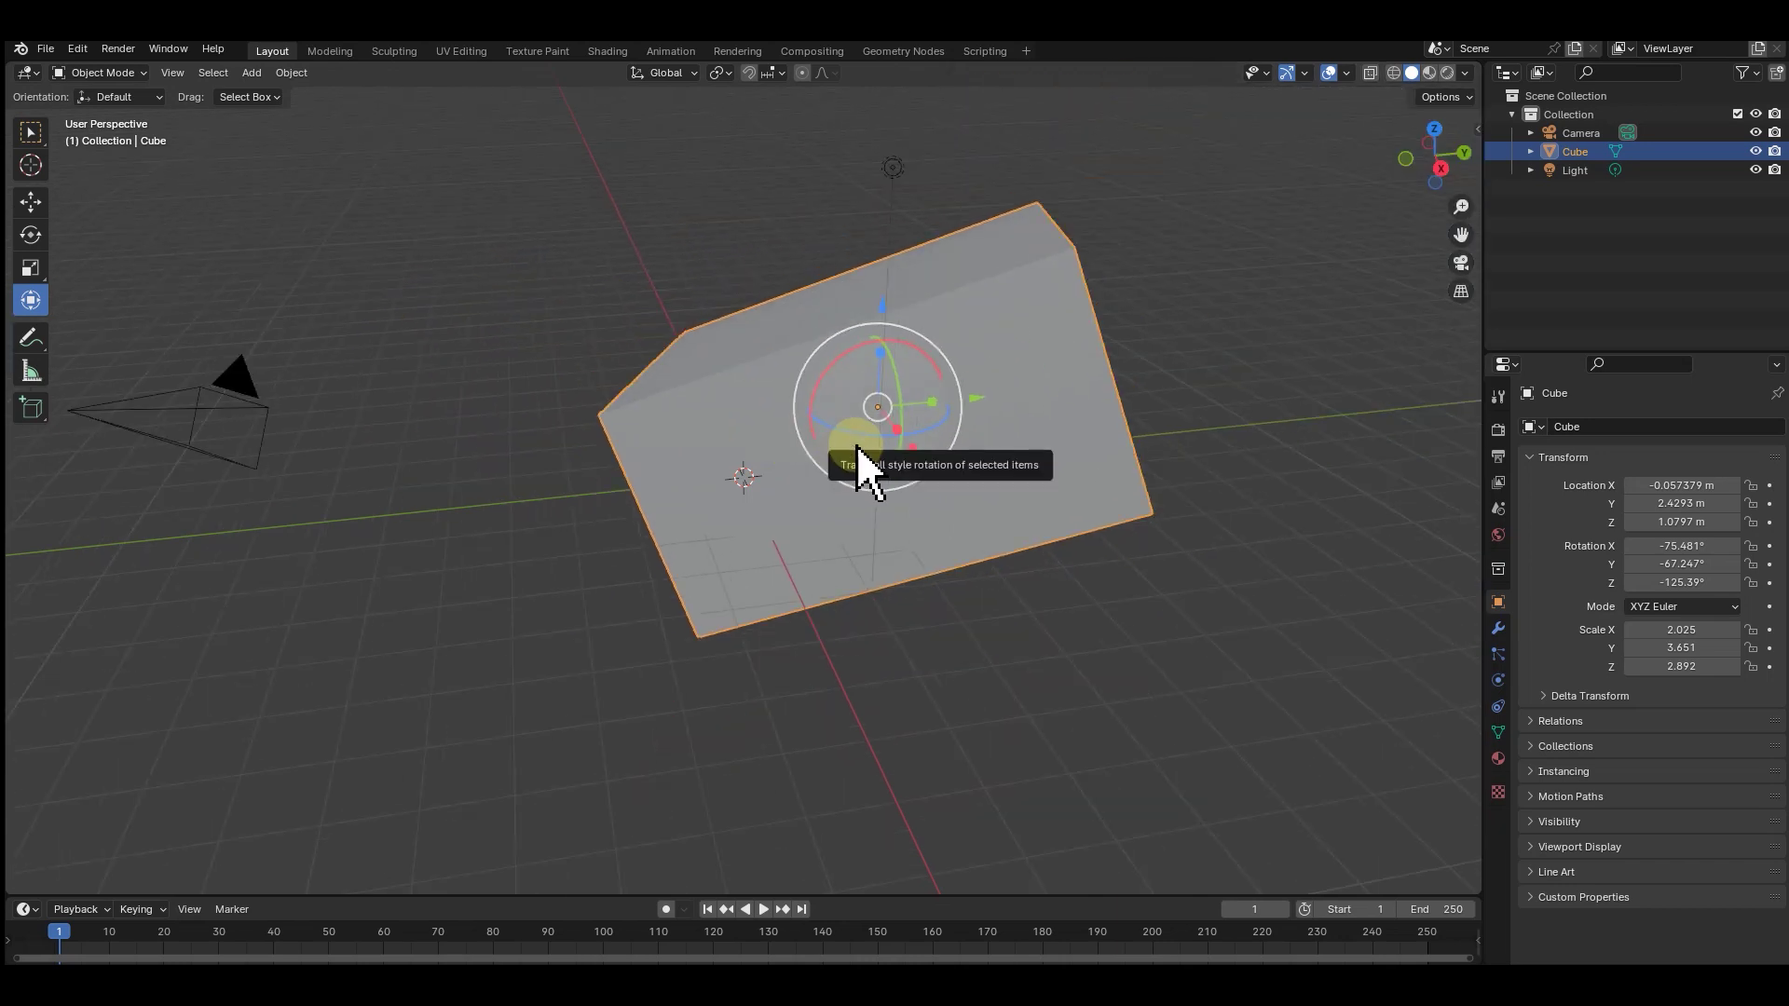
{"action": "scroll", "coordinate": [858, 444], "scroll_direction": "up", "scroll_amount": 4}
{"action": "scroll", "coordinate": [857, 445], "scroll_direction": "down", "scroll_amount": 2}
{"action": "scroll", "coordinate": [858, 445], "scroll_direction": "down", "scroll_amount": 2}
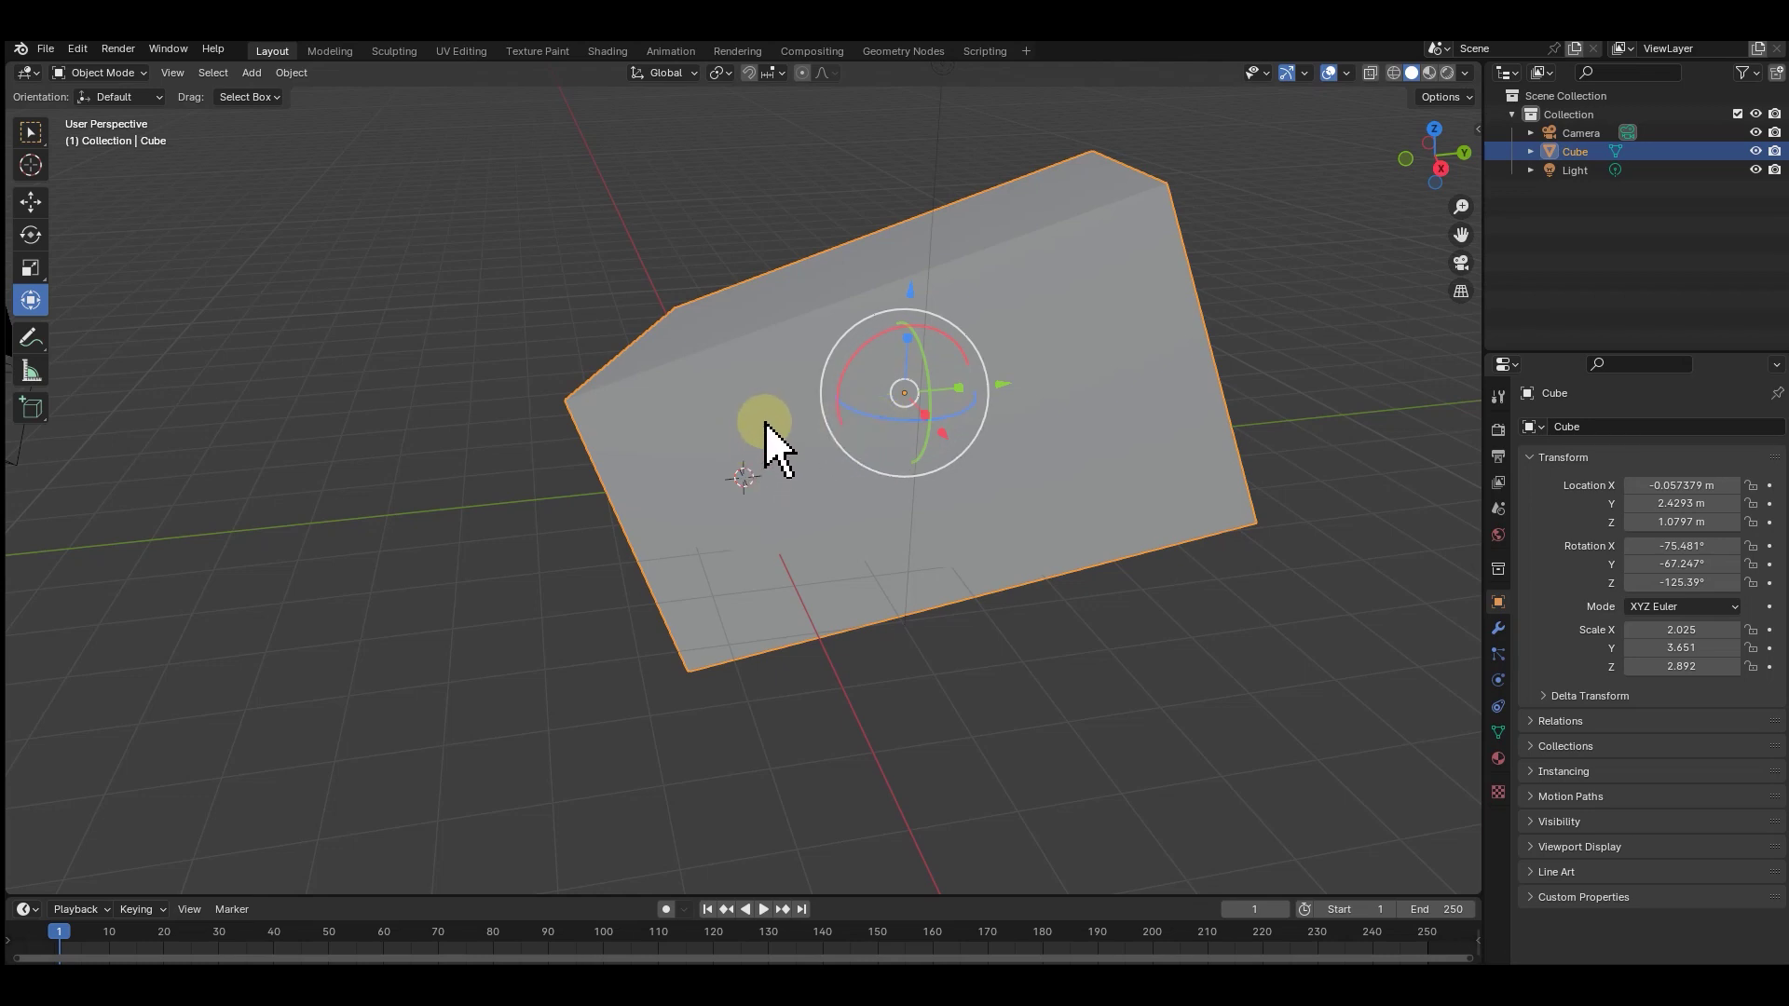
{"action": "mouse_move", "coordinate": [766, 427]}
{"action": "middle_mouse_down"}
{"action": "mouse_move", "coordinate": [886, 459]}
{"action": "mouse_move", "coordinate": [1038, 439]}
{"action": "mouse_move", "coordinate": [1181, 389]}
{"action": "mouse_move", "coordinate": [1199, 548]}
{"action": "mouse_move", "coordinate": [1152, 585]}
{"action": "mouse_move", "coordinate": [1001, 636]}
{"action": "mouse_move", "coordinate": [912, 601]}
{"action": "mouse_move", "coordinate": [930, 447]}
{"action": "middle_mouse_up"}
Zoom again and orbit back to view the box from the other side.
{"action": "scroll", "coordinate": [930, 447], "scroll_direction": "up", "scroll_amount": 1}
{"action": "scroll", "coordinate": [930, 438], "scroll_direction": "up", "scroll_amount": 4}
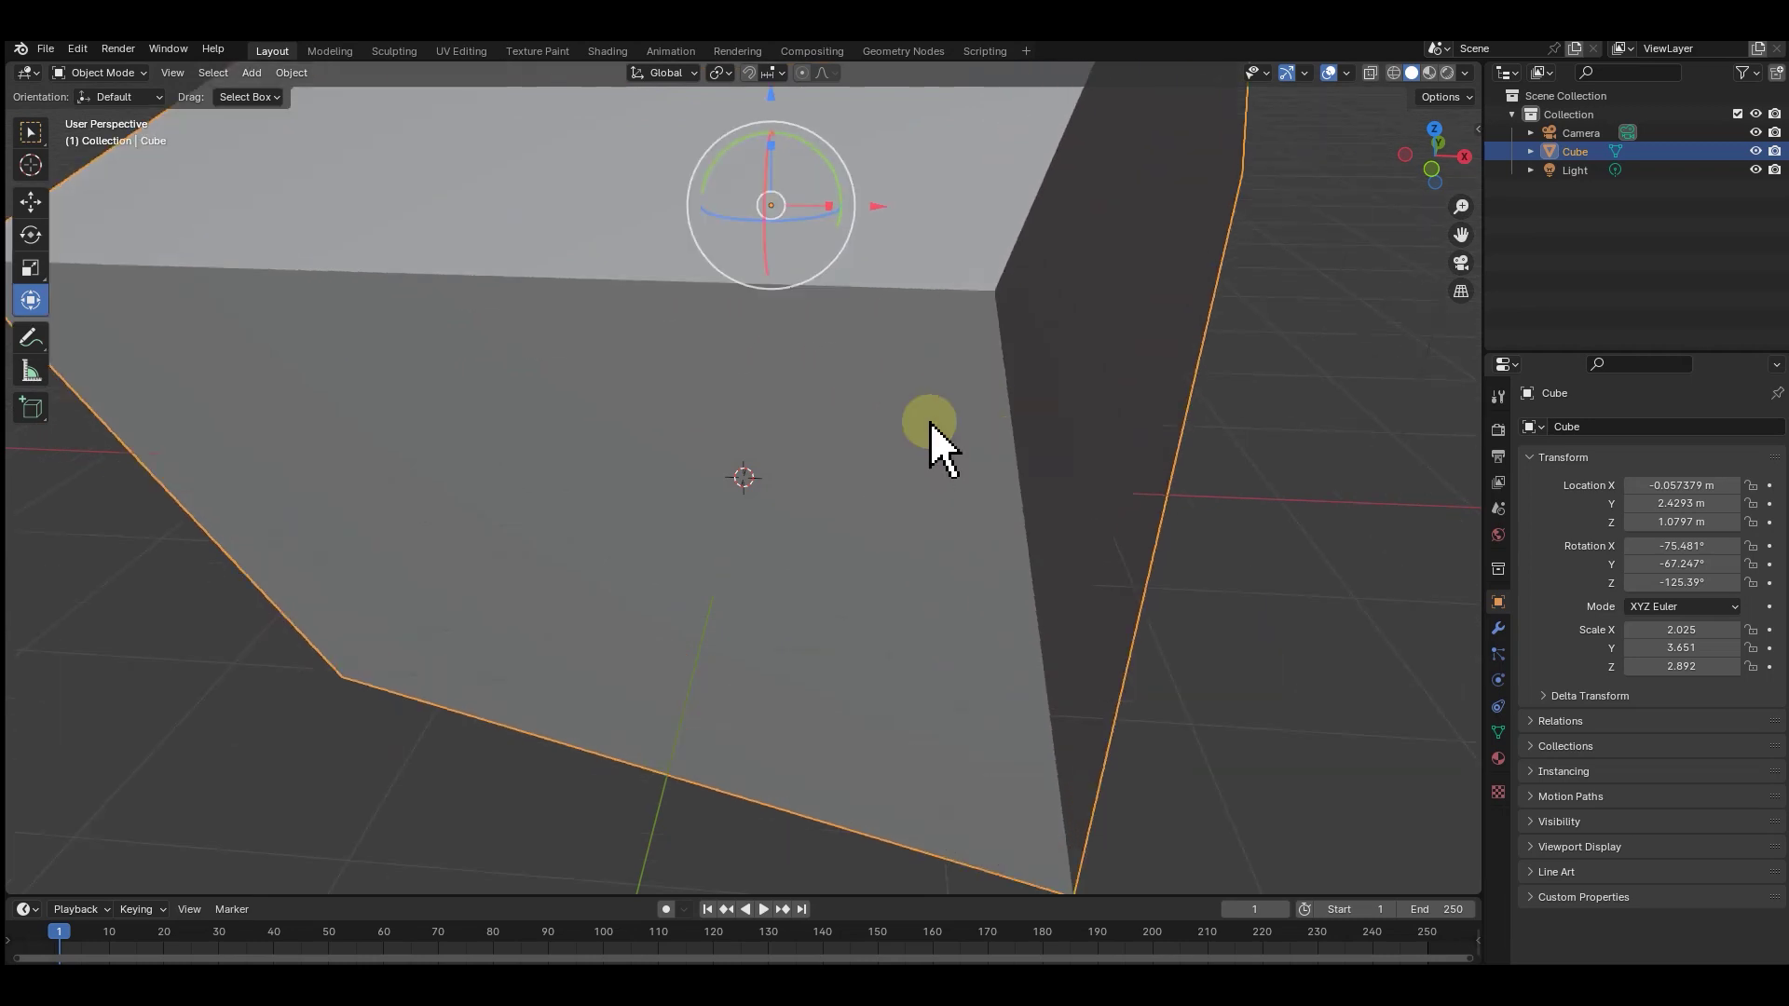
{"action": "scroll", "coordinate": [930, 429], "scroll_direction": "down", "scroll_amount": 3}
{"action": "scroll", "coordinate": [930, 438], "scroll_direction": "down", "scroll_amount": 2}
{"action": "scroll", "coordinate": [930, 438], "scroll_direction": "down", "scroll_amount": 1}
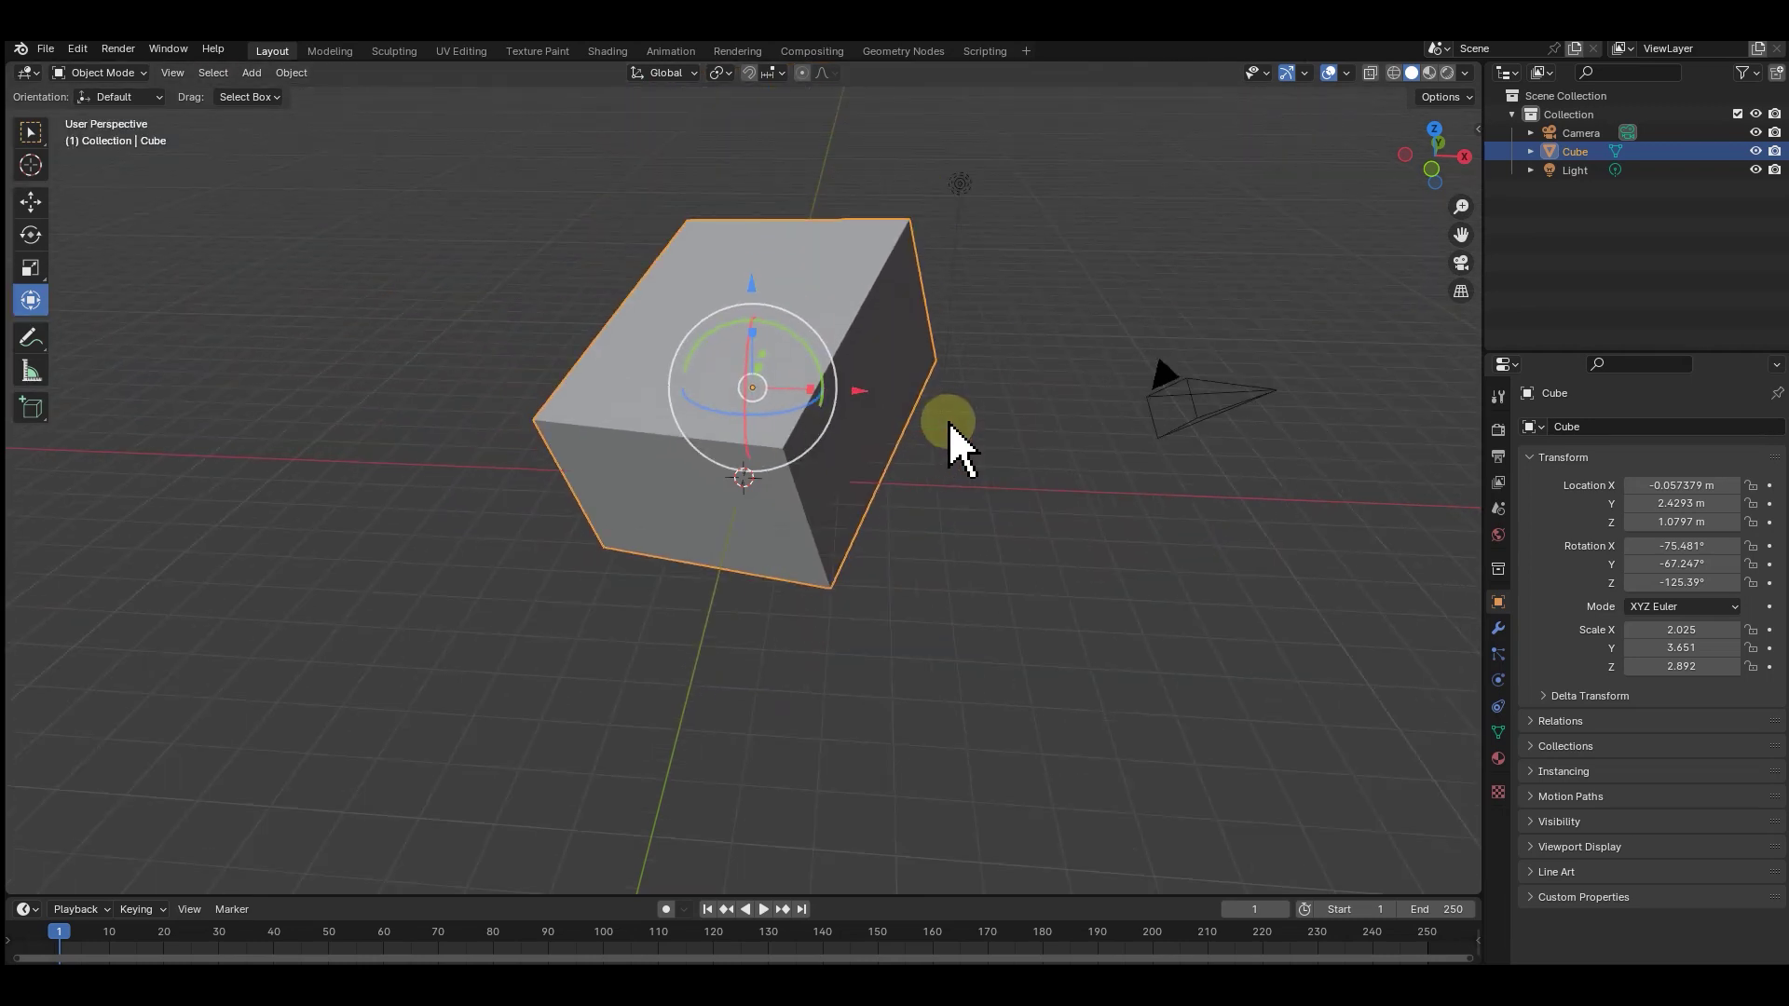
{"action": "middle_click_drag", "start_coordinate": [951, 424], "coordinate": [743, 442]}
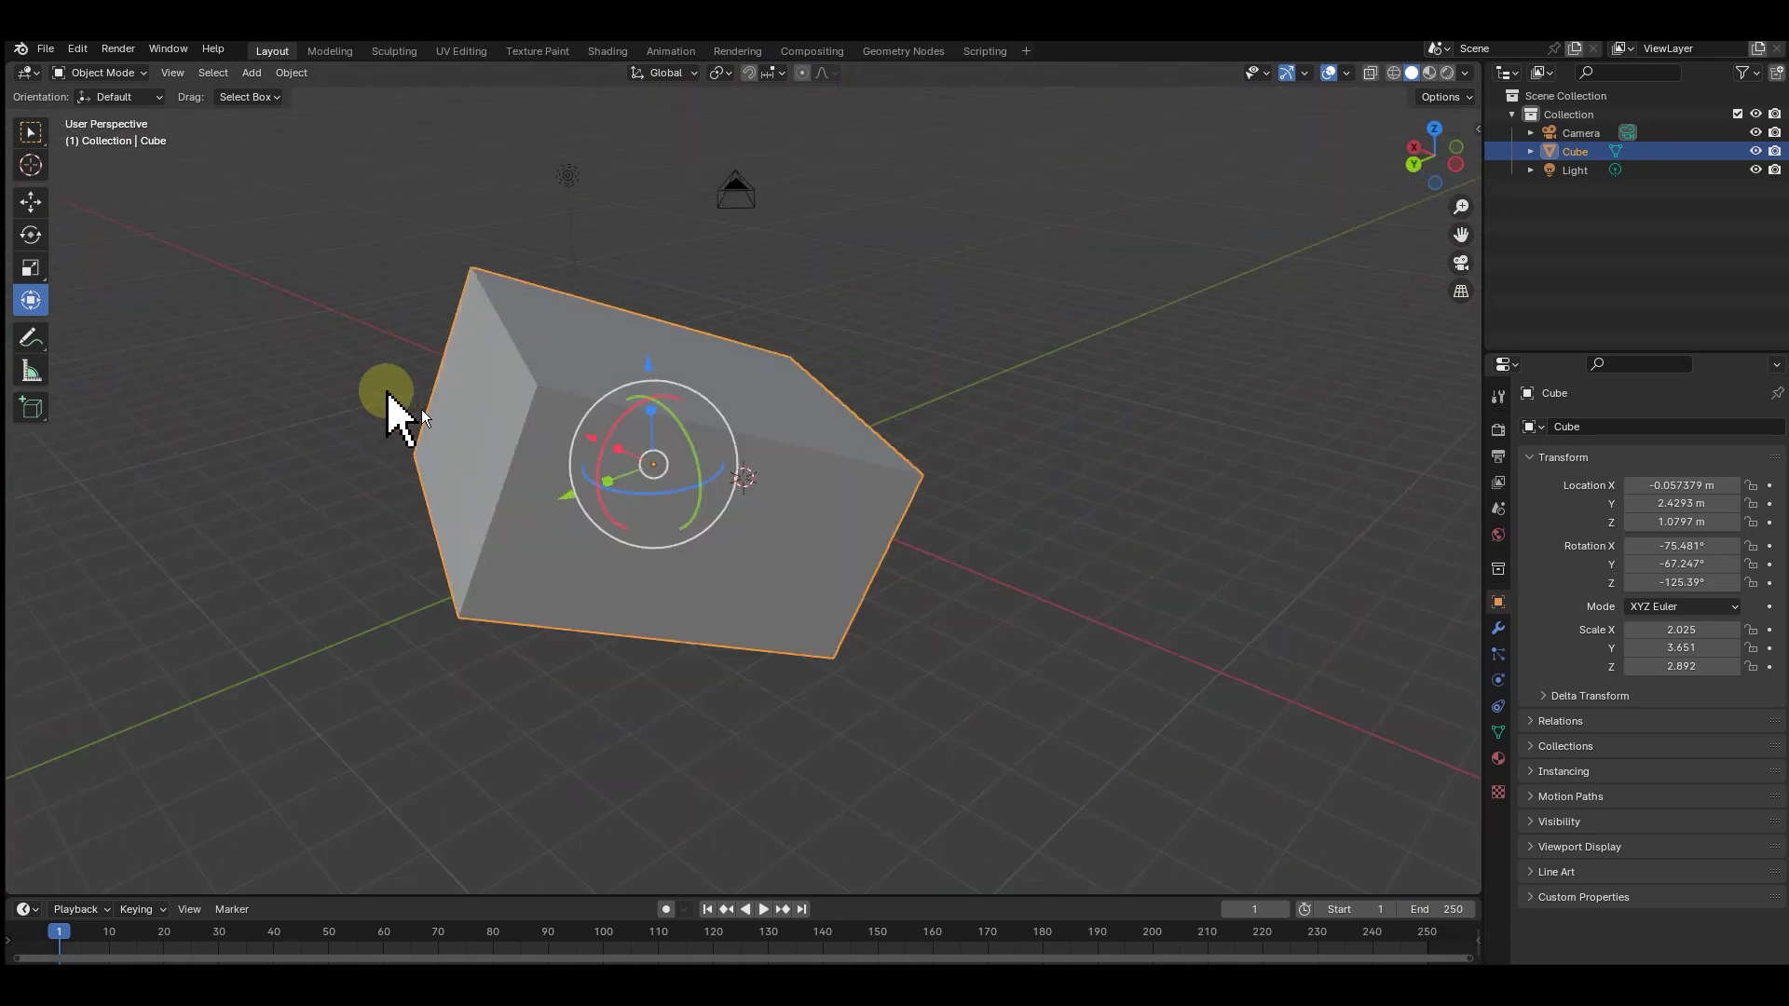